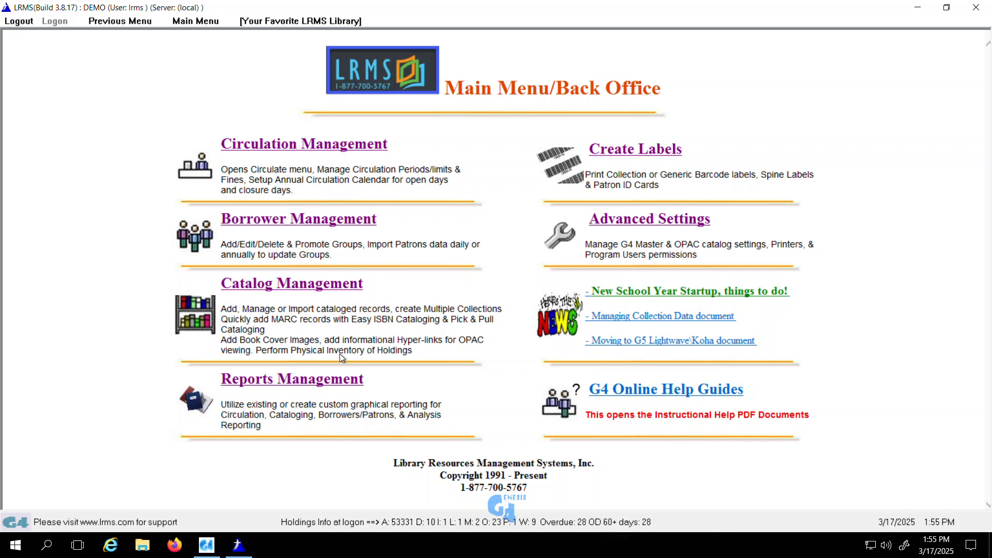
# Open the custom reports designer from Reports Management and choose Holdings as the new report's data source.
pyautogui.click(341, 382)
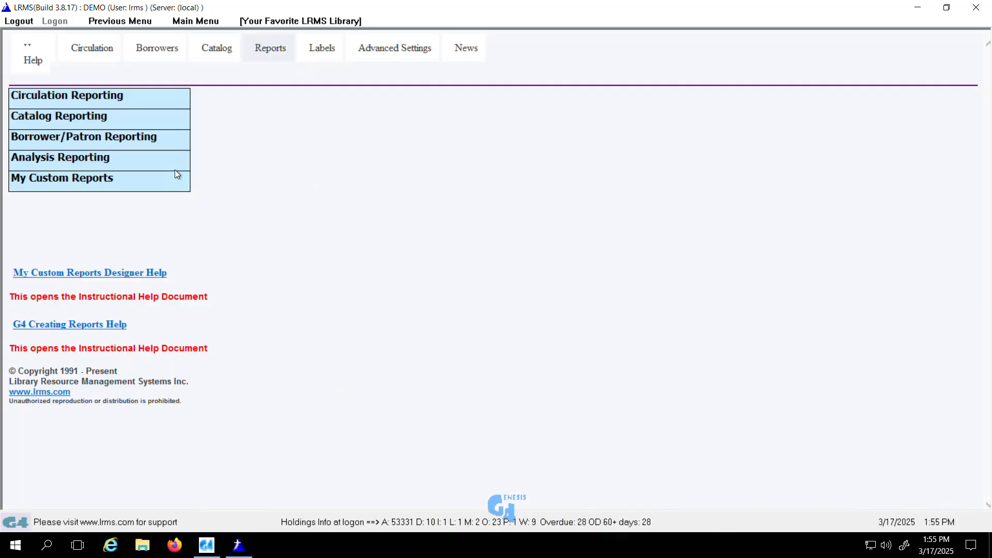
pyautogui.click(96, 180)
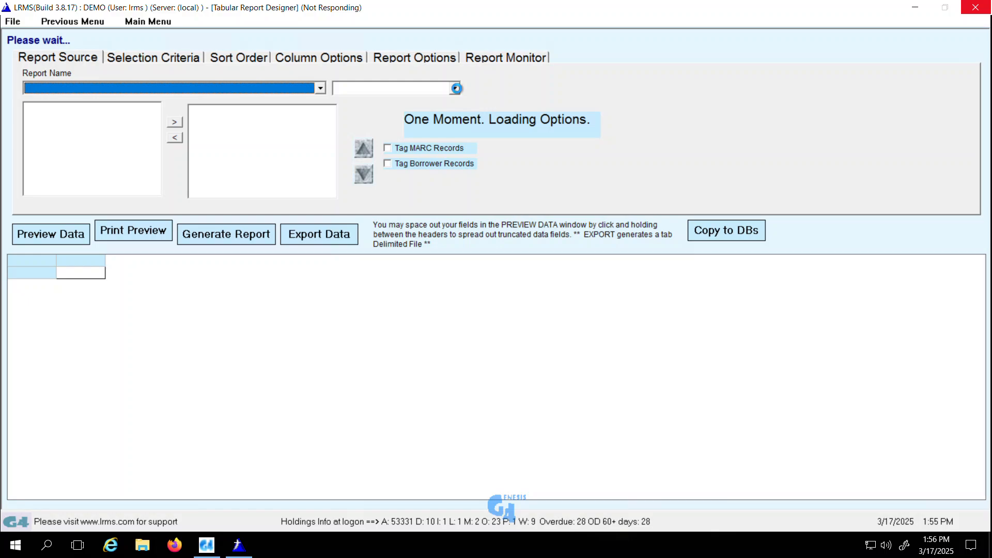
pyautogui.click(456, 89)
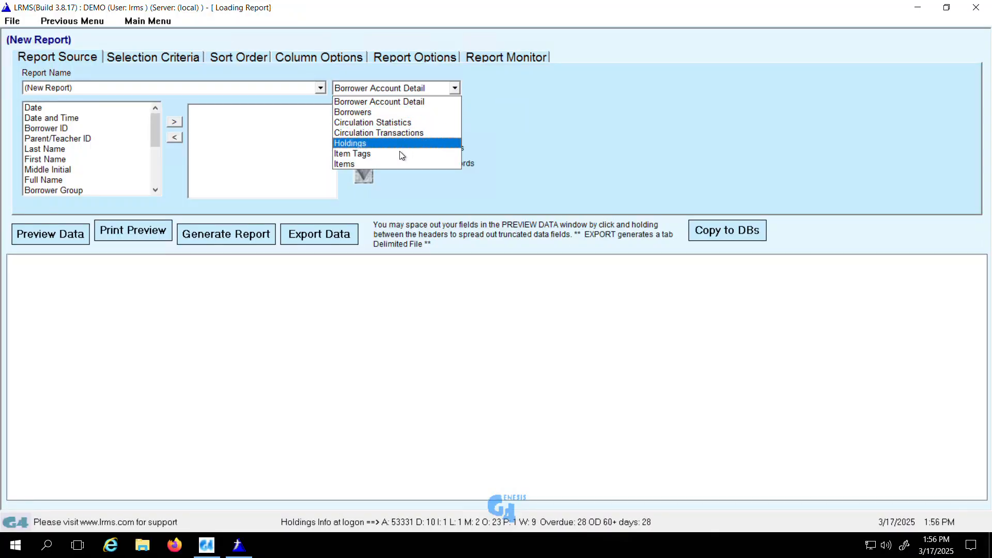
pyautogui.click(402, 145)
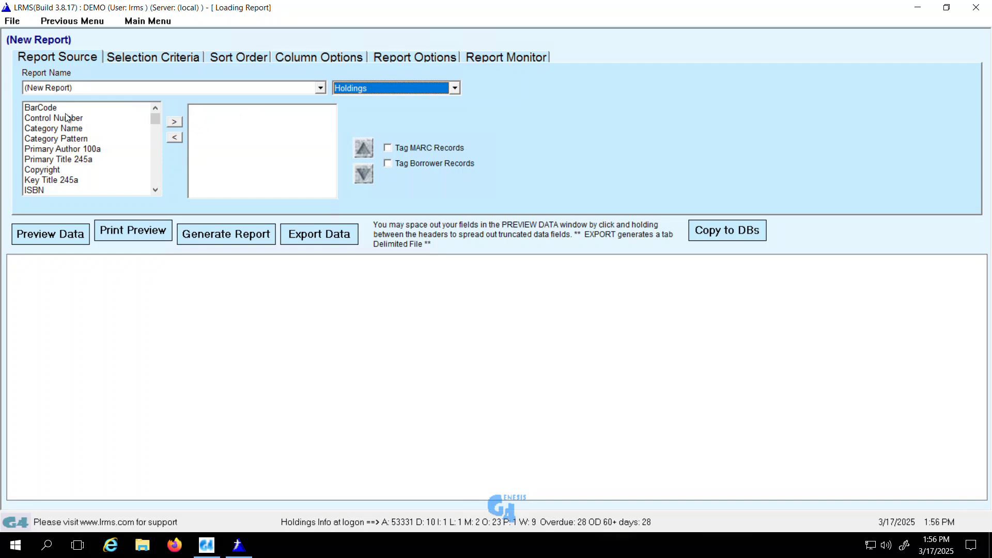
# Add the Acquisition Date field to the report's columns.
pyautogui.scroll(-3, 66, 122)
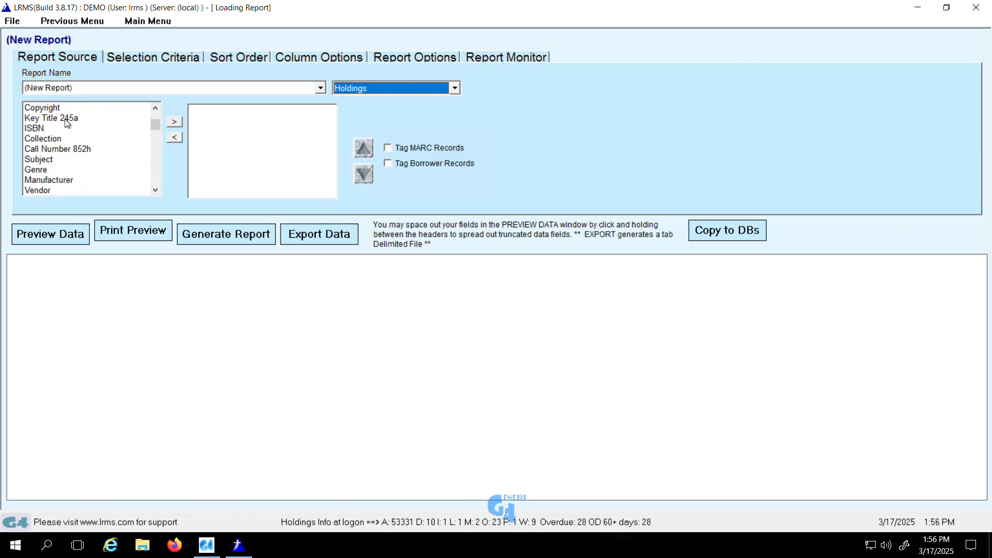
pyautogui.scroll(-2, 68, 126)
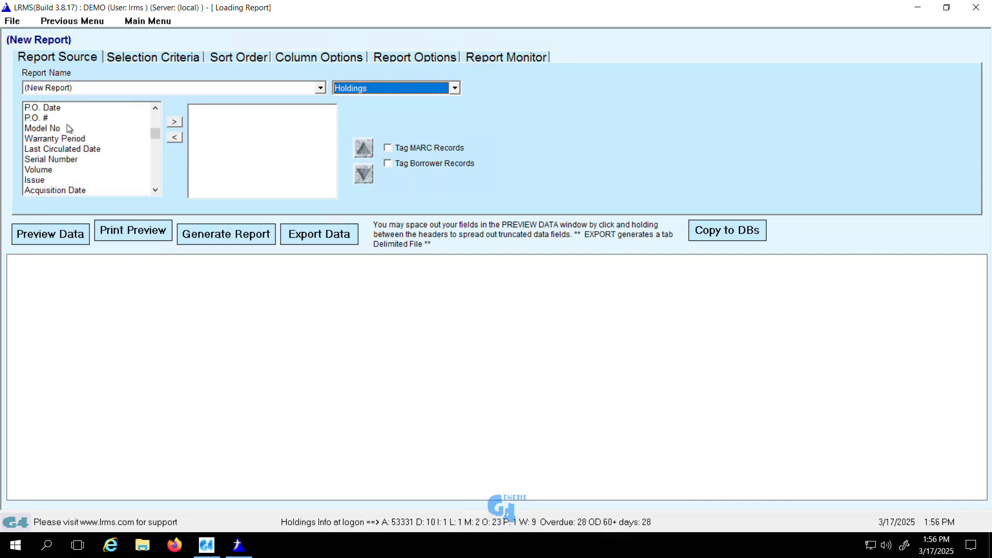
pyautogui.scroll(-1, 69, 129)
pyautogui.click(66, 160)
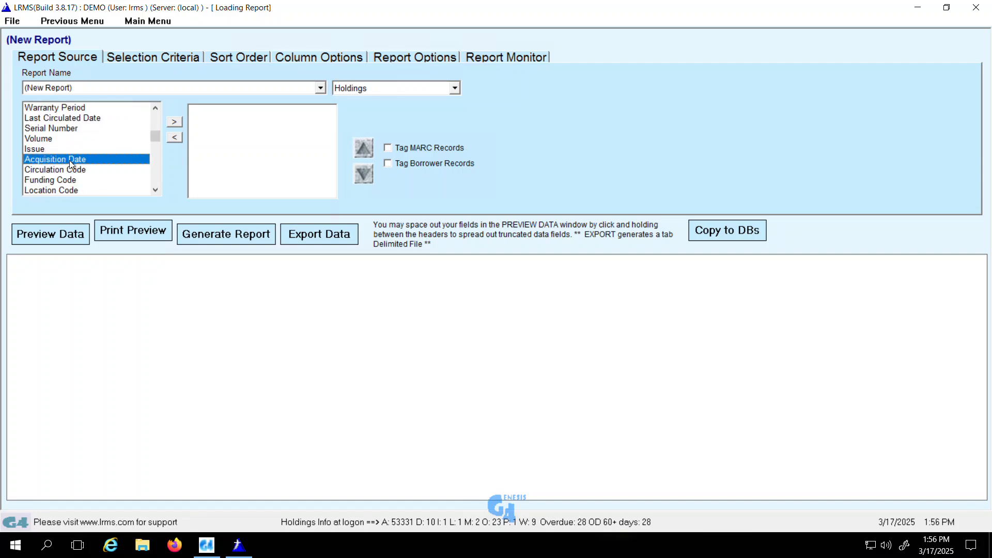
pyautogui.click(174, 123)
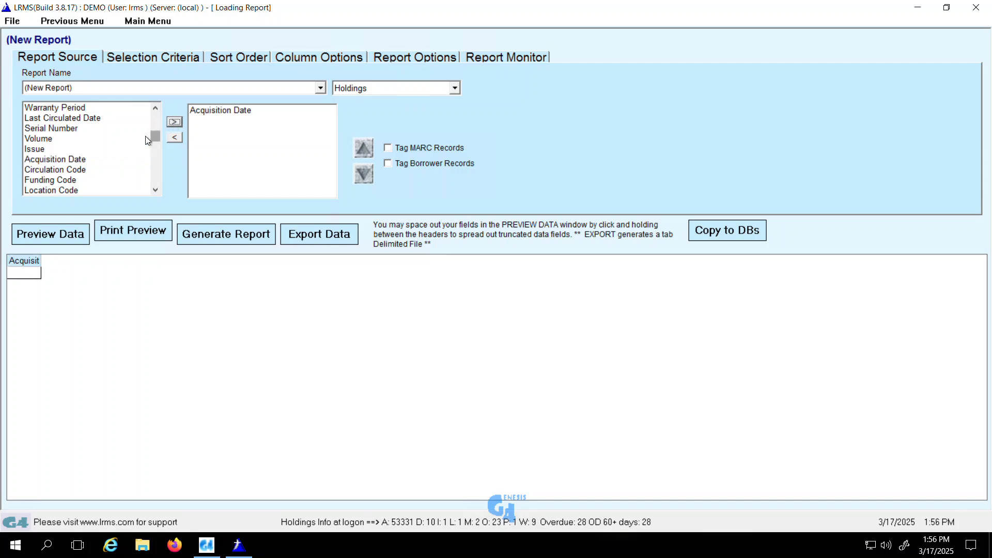
# Add the Primary Title 245a and BarCode fields to the report's columns.
pyautogui.scroll(2, 82, 147)
pyautogui.scroll(3, 91, 142)
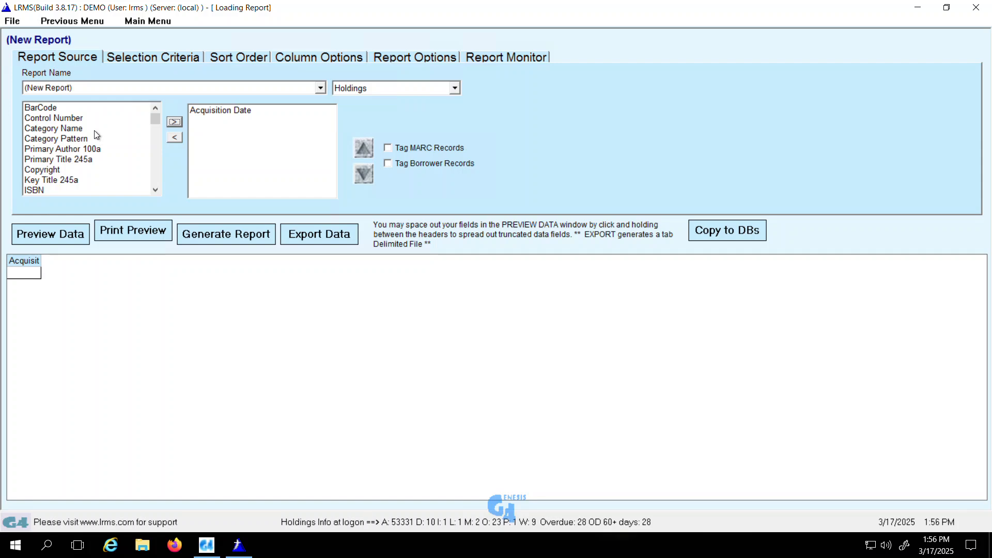
pyautogui.click(81, 163)
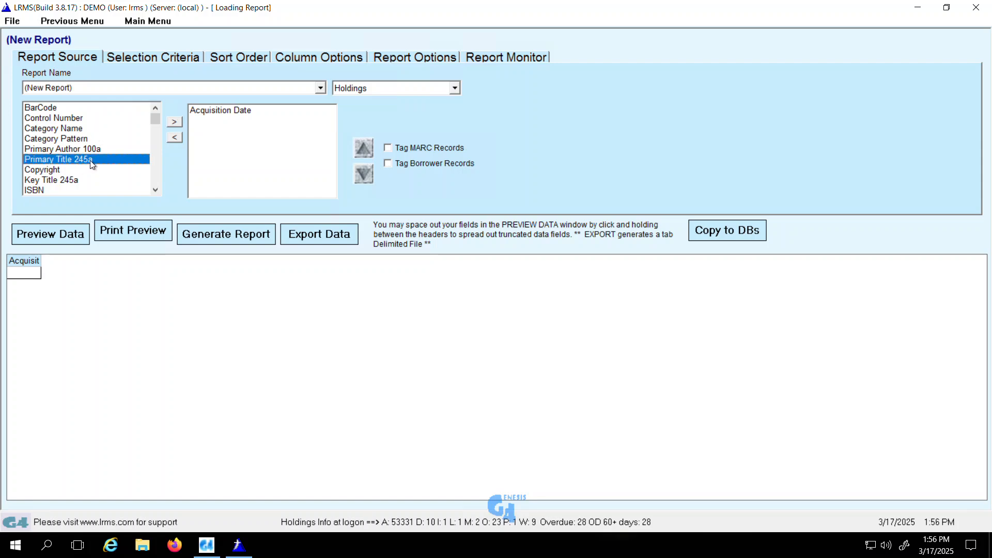
pyautogui.click(175, 123)
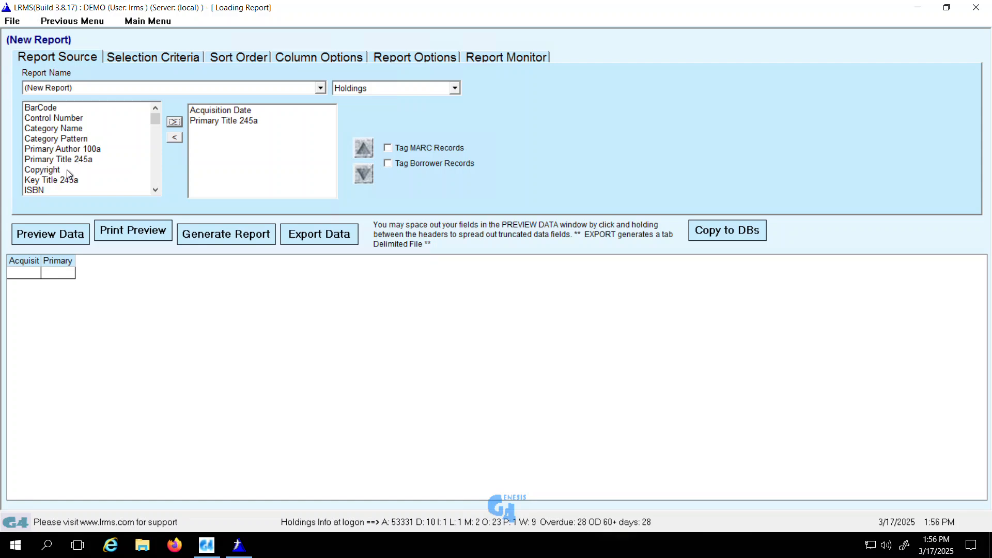
pyautogui.click(44, 108)
pyautogui.click(174, 122)
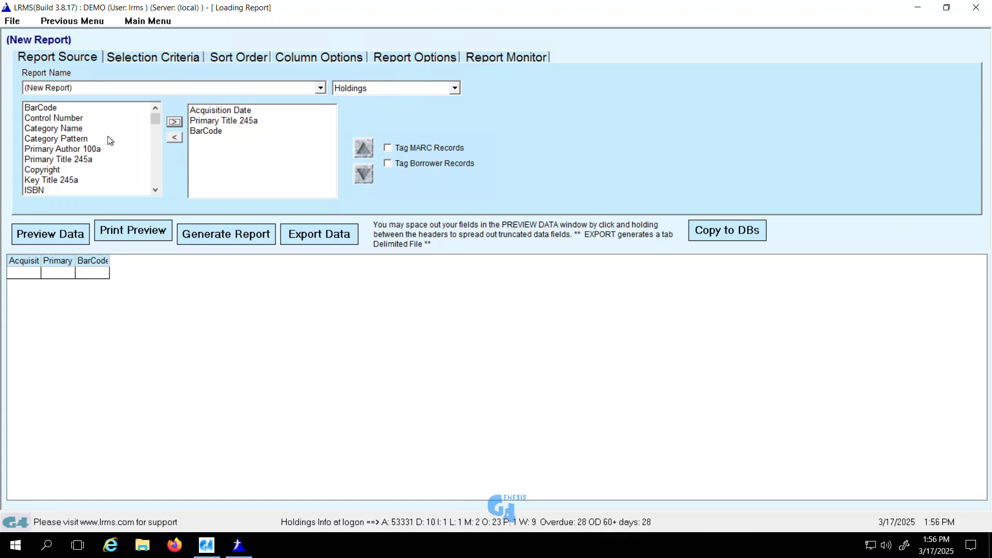
# Look through the available Holdings fields for other columns to include in the report.
pyautogui.scroll(-1, 108, 136)
pyautogui.scroll(-1, 109, 141)
pyautogui.scroll(-1, 110, 141)
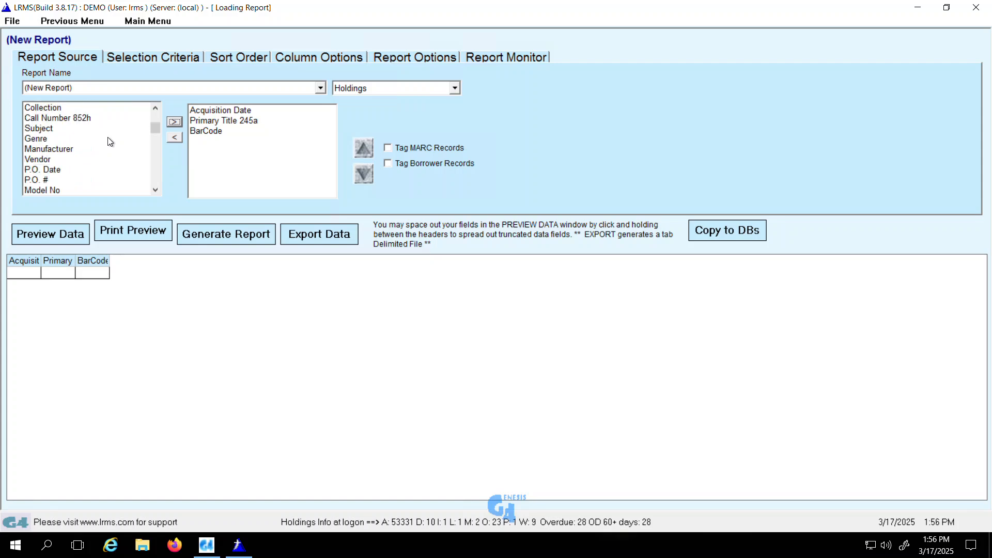
pyautogui.scroll(-1, 110, 141)
pyautogui.scroll(-1, 109, 141)
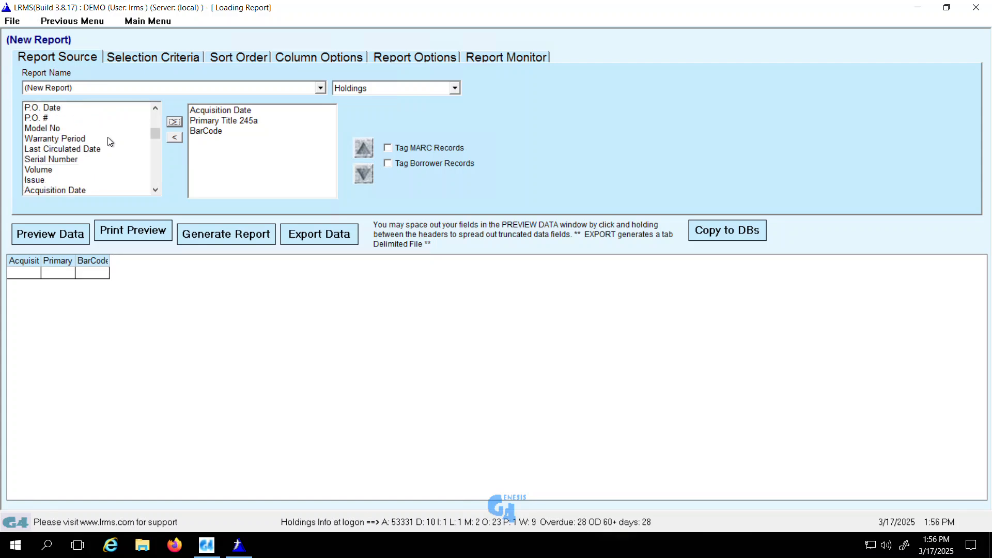
pyautogui.scroll(-1, 109, 140)
pyautogui.scroll(-1, 111, 144)
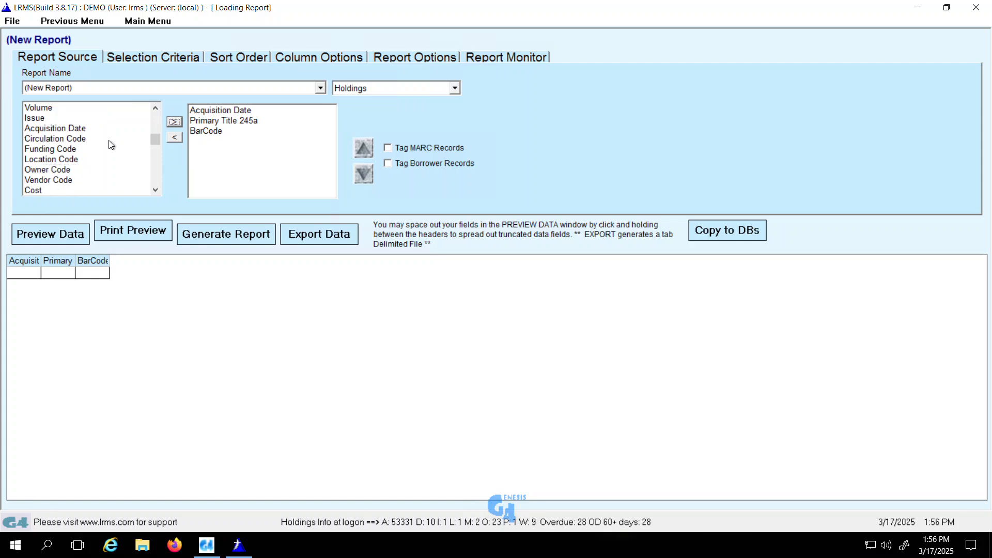
pyautogui.scroll(-1, 111, 144)
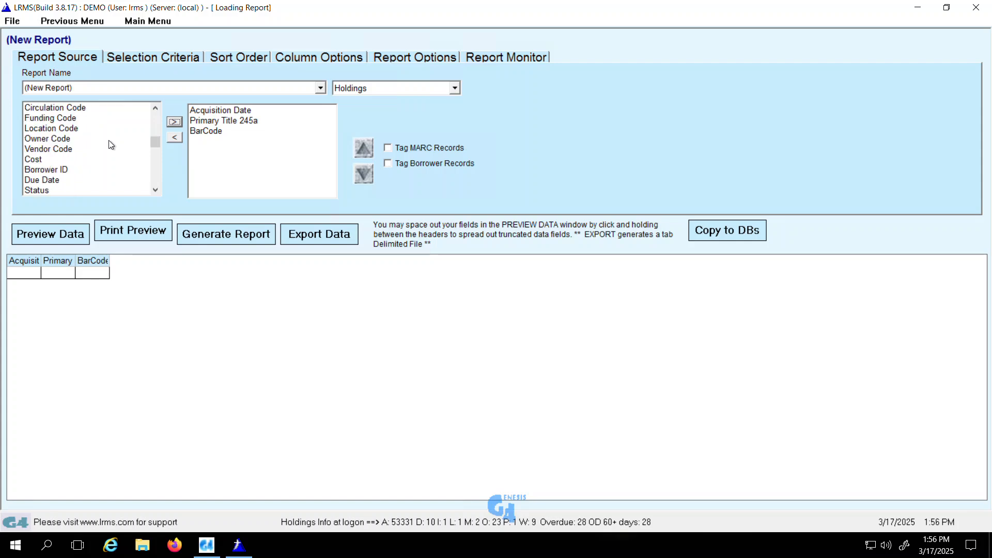
pyautogui.scroll(-1, 111, 146)
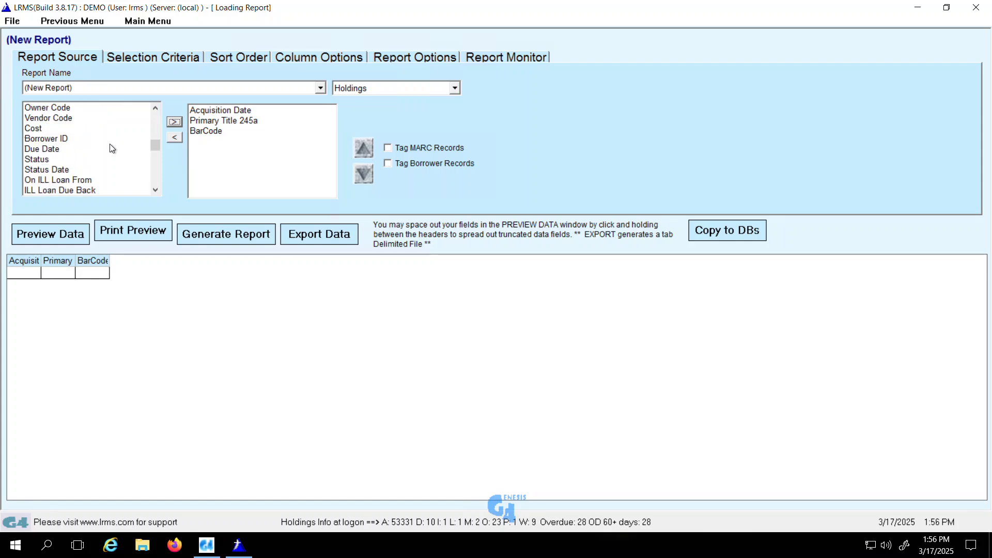
pyautogui.scroll(-3, 112, 148)
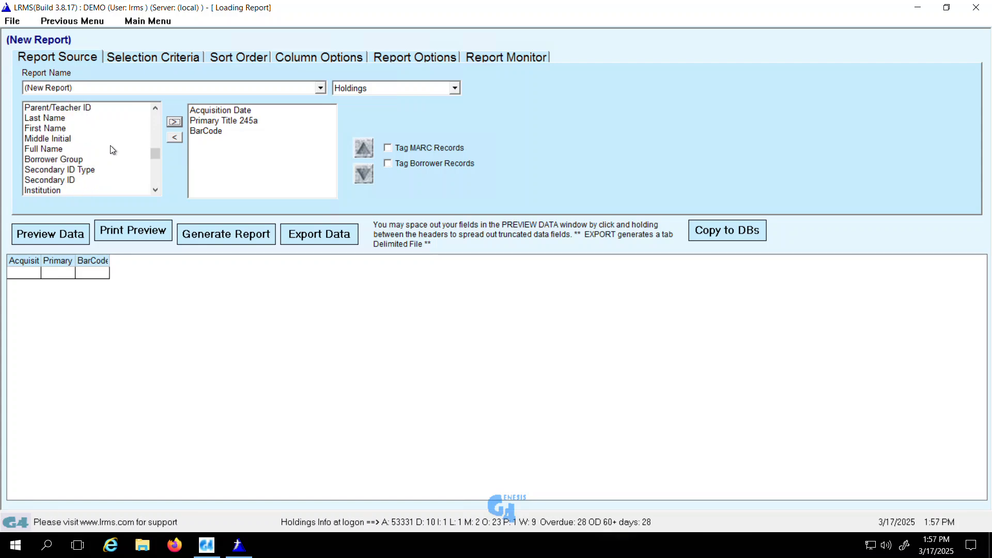
pyautogui.scroll(-3, 110, 147)
pyautogui.scroll(6, 107, 139)
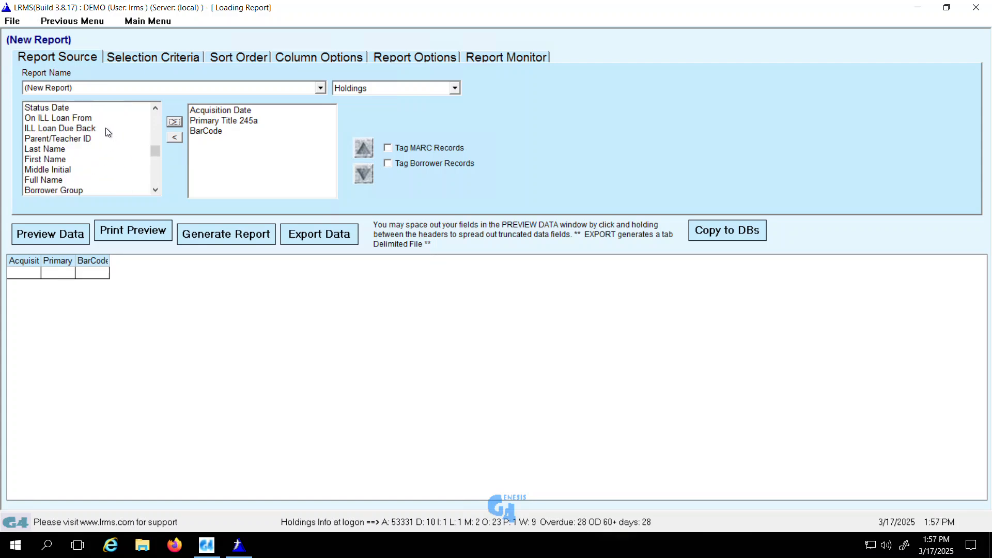
pyautogui.scroll(6, 106, 136)
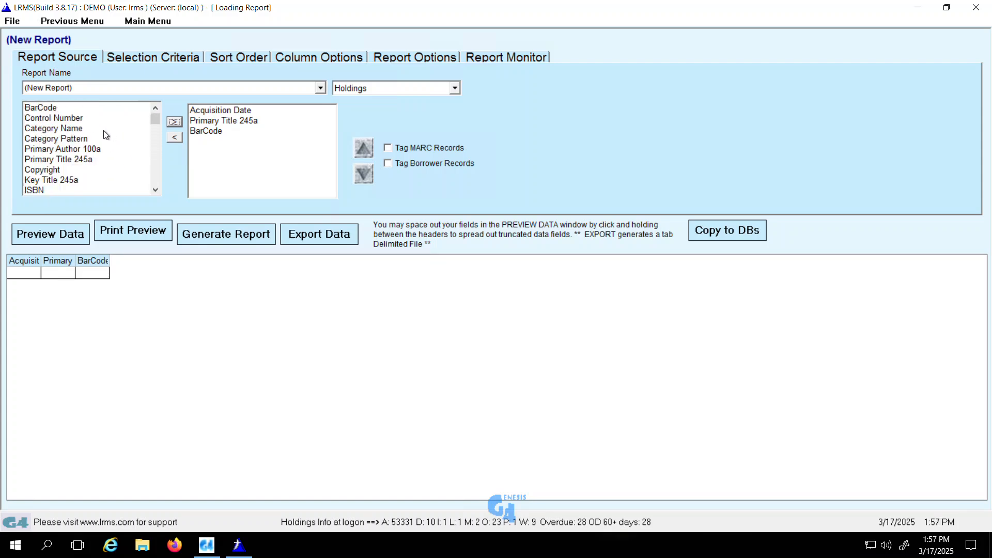
# Add the Control Number field to the report's columns after BarCode.
pyautogui.click(68, 119)
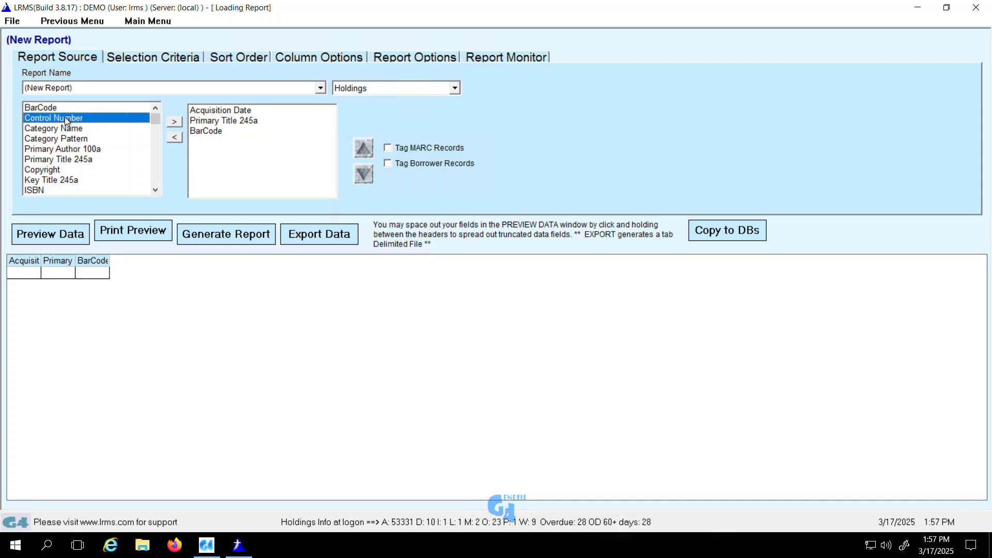
pyautogui.click(175, 122)
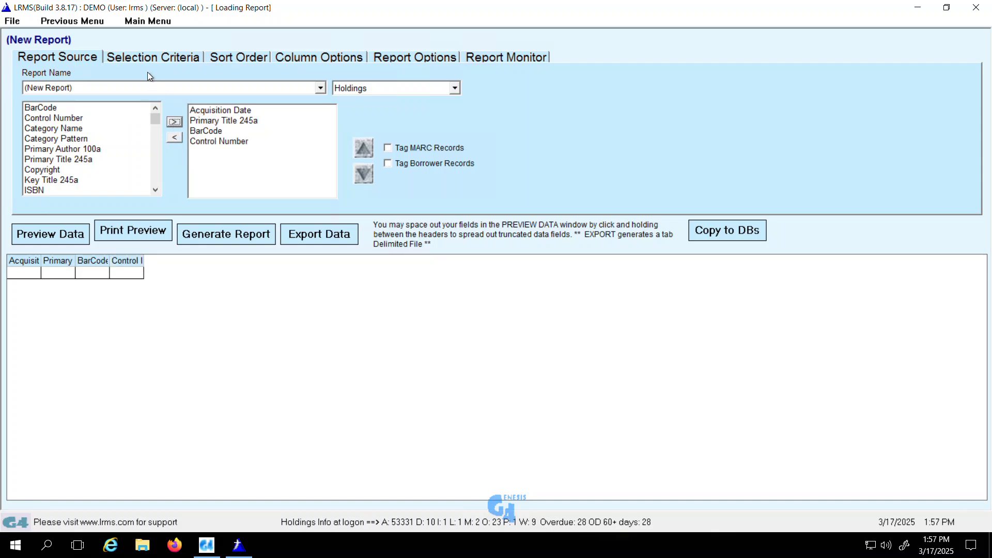
# Define the first selection criterion as Acquisition Date is greater than 10/01/2024.
pyautogui.click(147, 57)
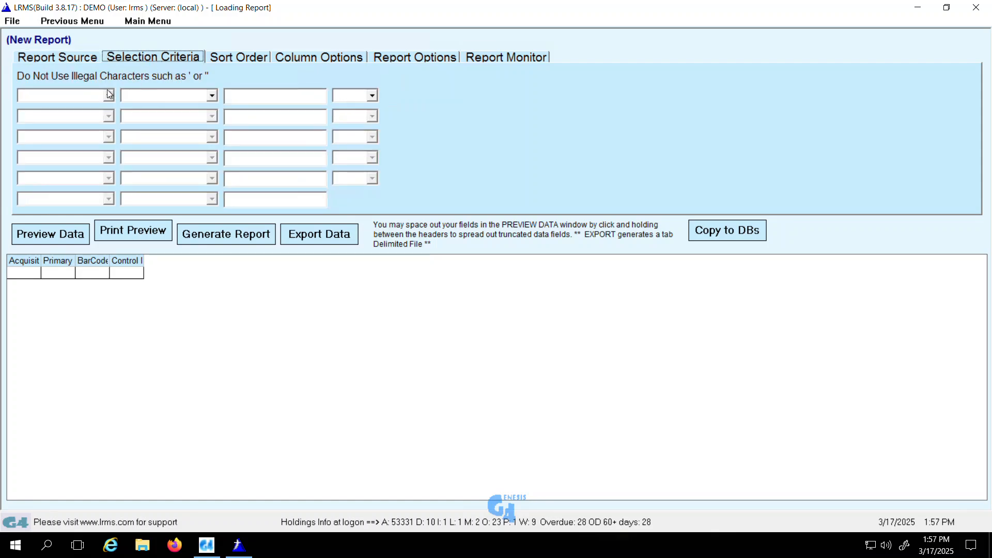
pyautogui.click(108, 96)
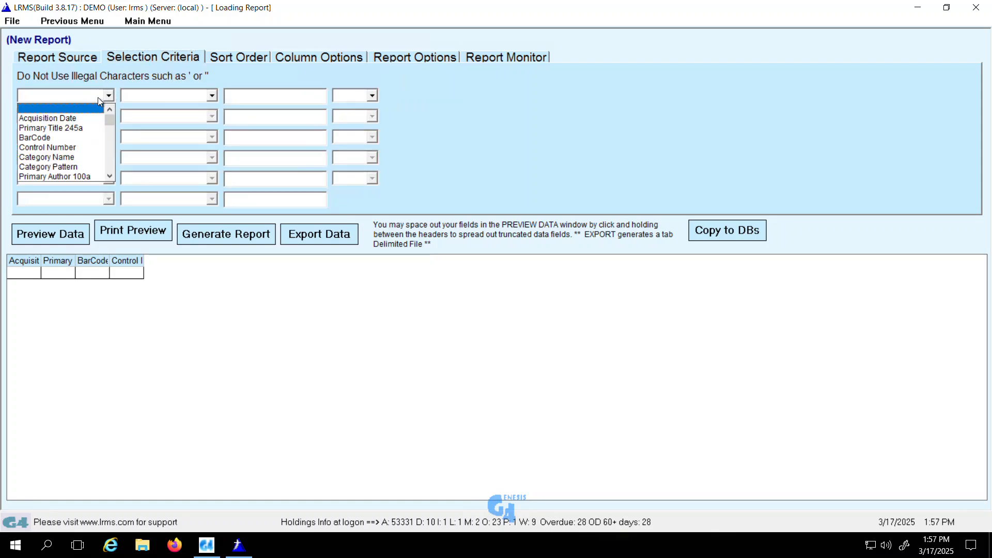
pyautogui.click(76, 119)
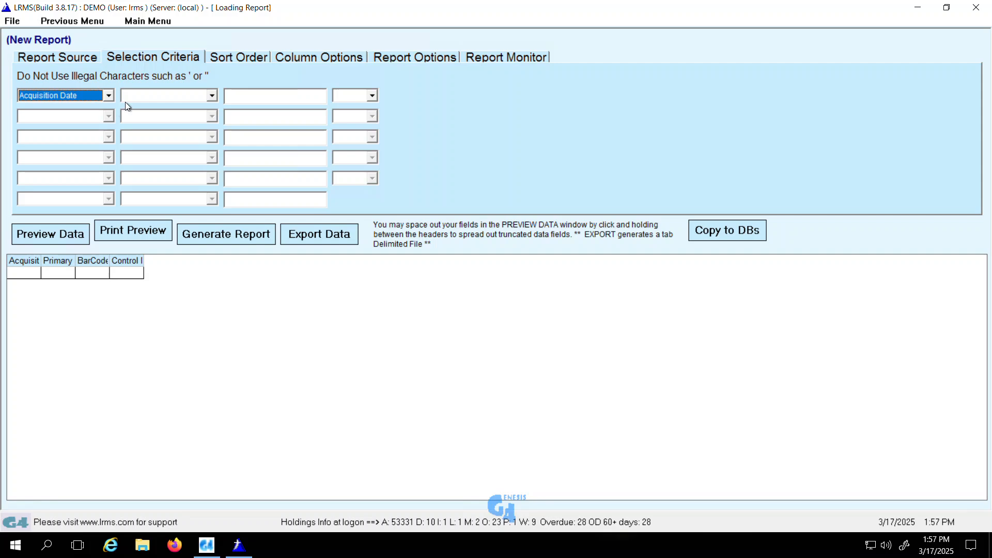
pyautogui.click(153, 93)
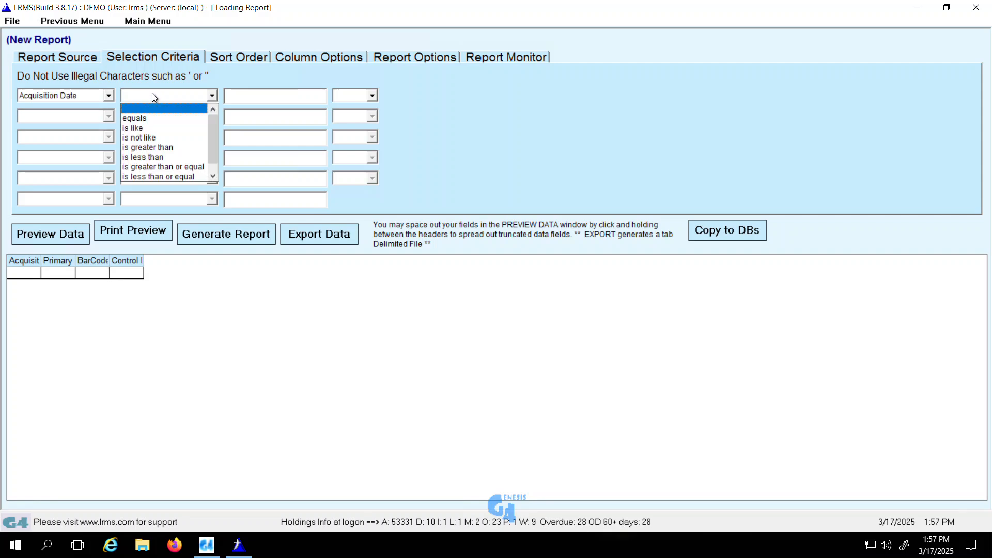
pyautogui.click(160, 148)
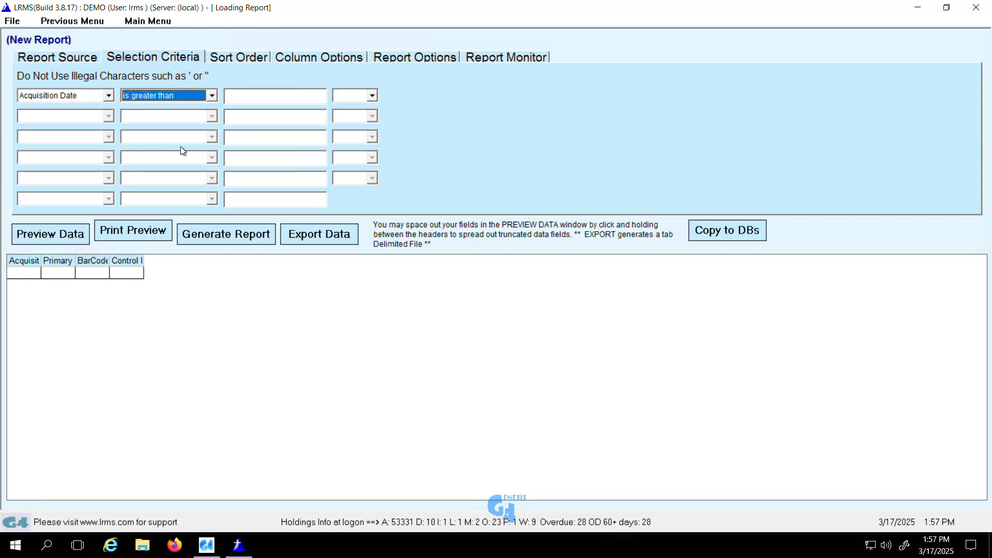
pyautogui.click(235, 95)
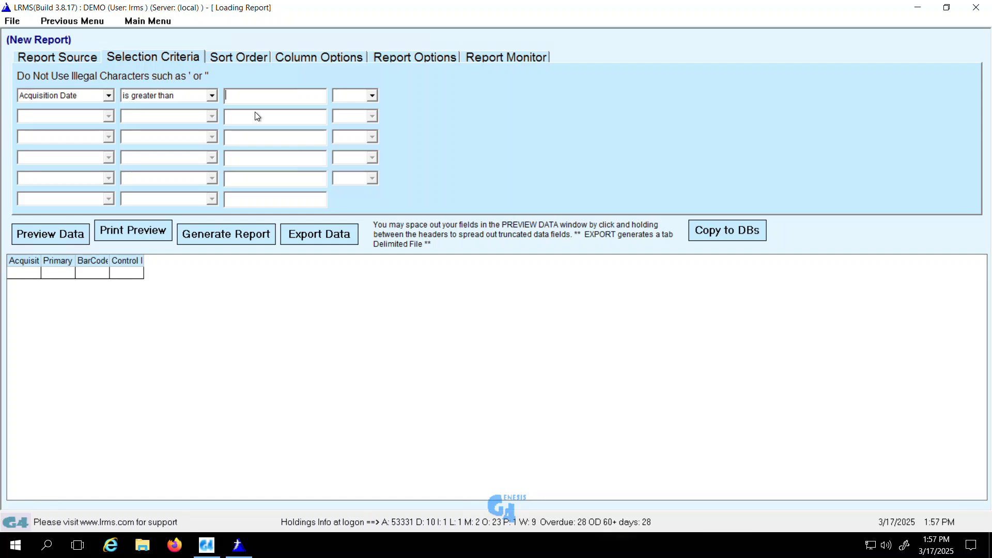
pyautogui.write('10/01/2024')
# Save the report under the name AQU 10-01-2024.
pyautogui.click(15, 23)
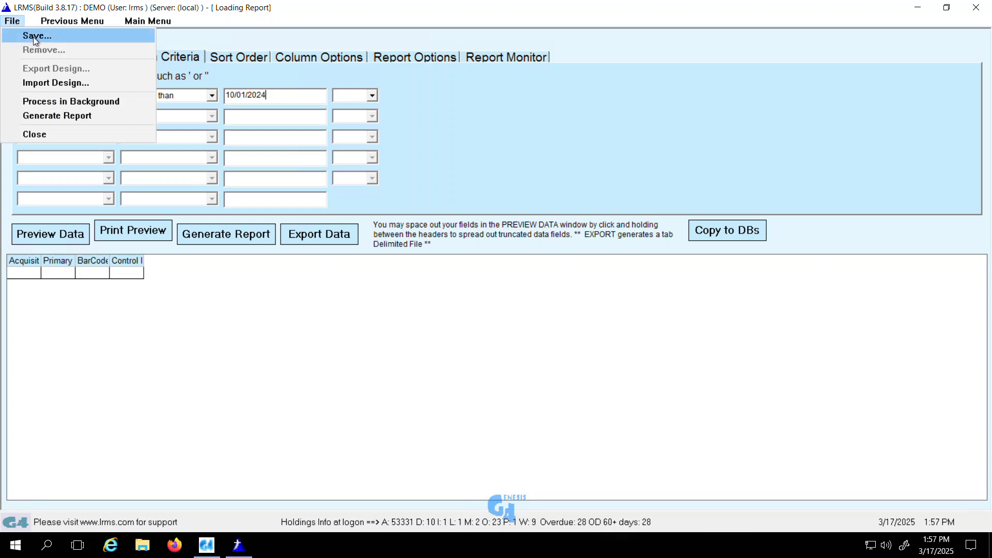
pyautogui.click(34, 36)
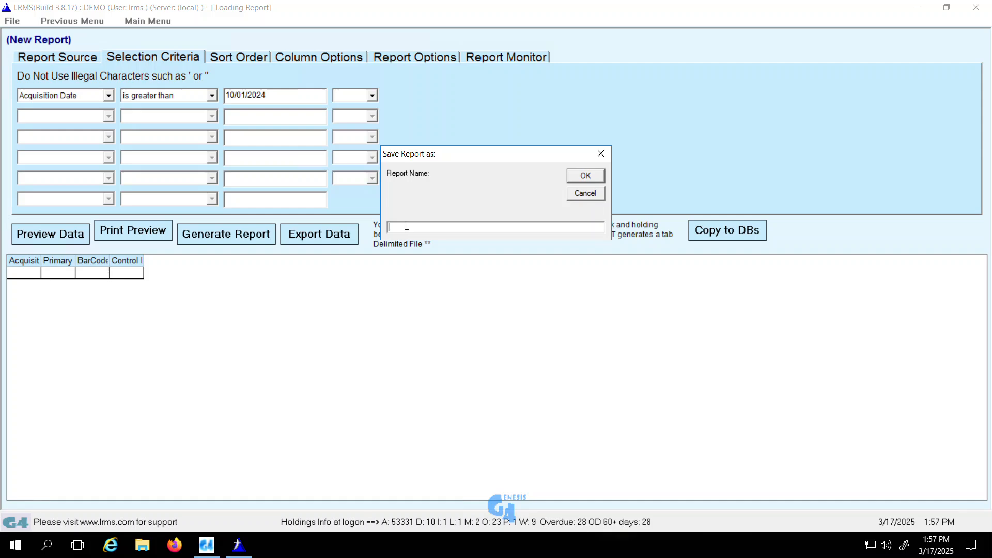
pyautogui.write('AQU 10-012')
pyautogui.press('BackSpace')
pyautogui.write('-2024')
pyautogui.click(586, 176)
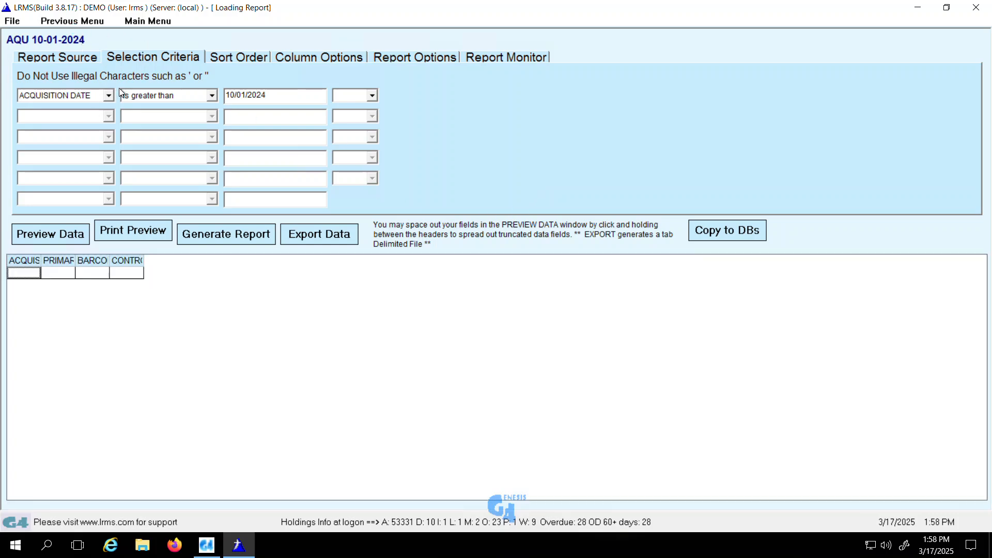
# Set PRIMARY TITLE 245A as the report's first sort field.
pyautogui.click(237, 58)
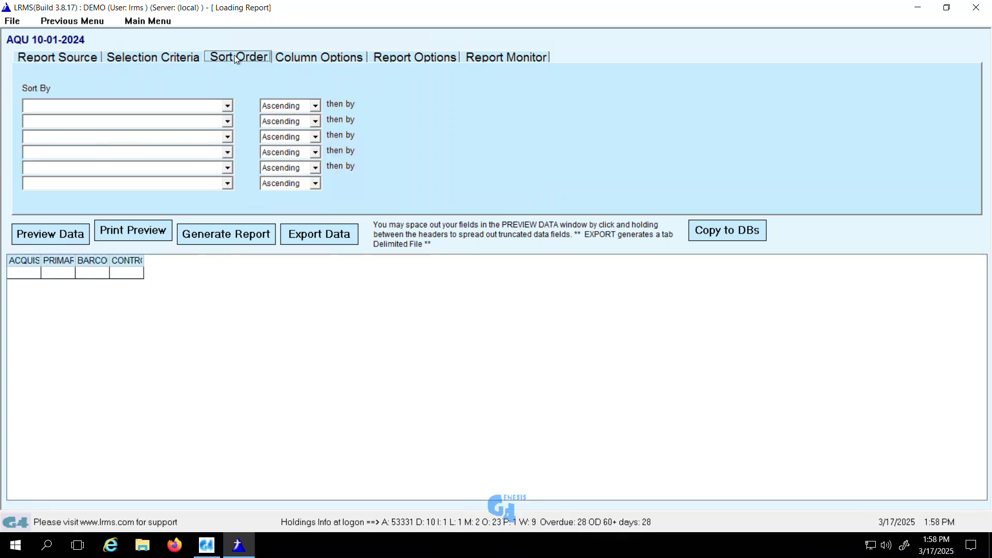
pyautogui.click(229, 107)
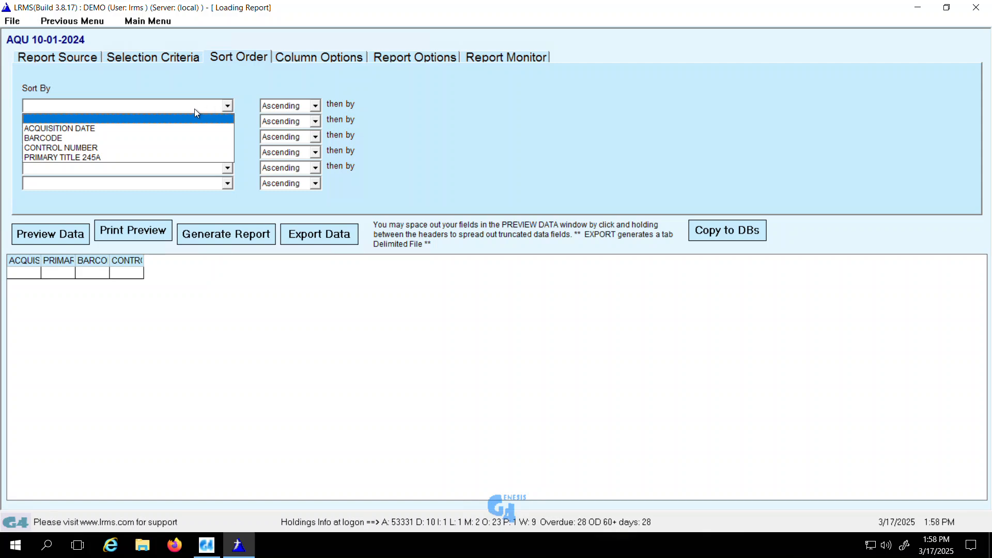
pyautogui.click(138, 158)
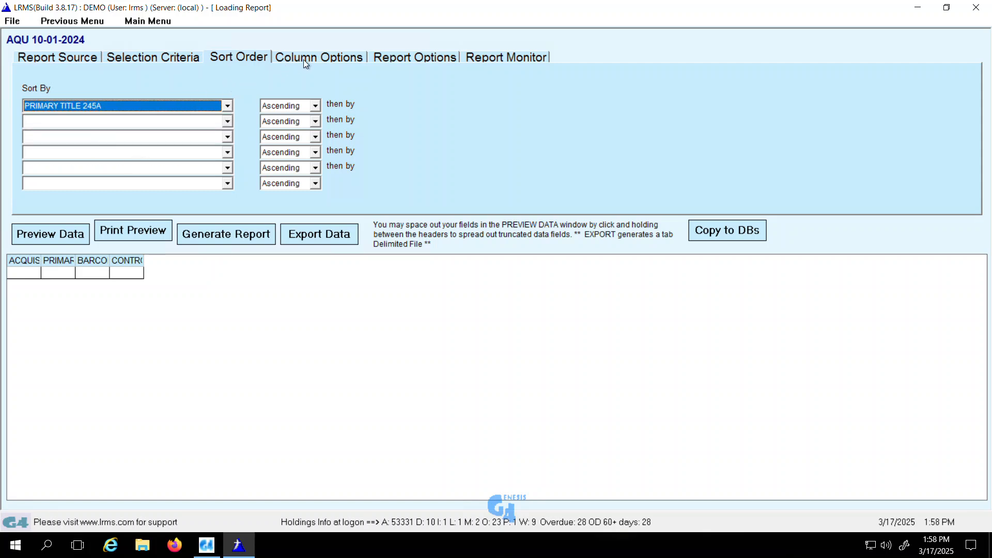
# Save the report with its new sort order under the same name, AQU 10-01-2024.
pyautogui.click(12, 21)
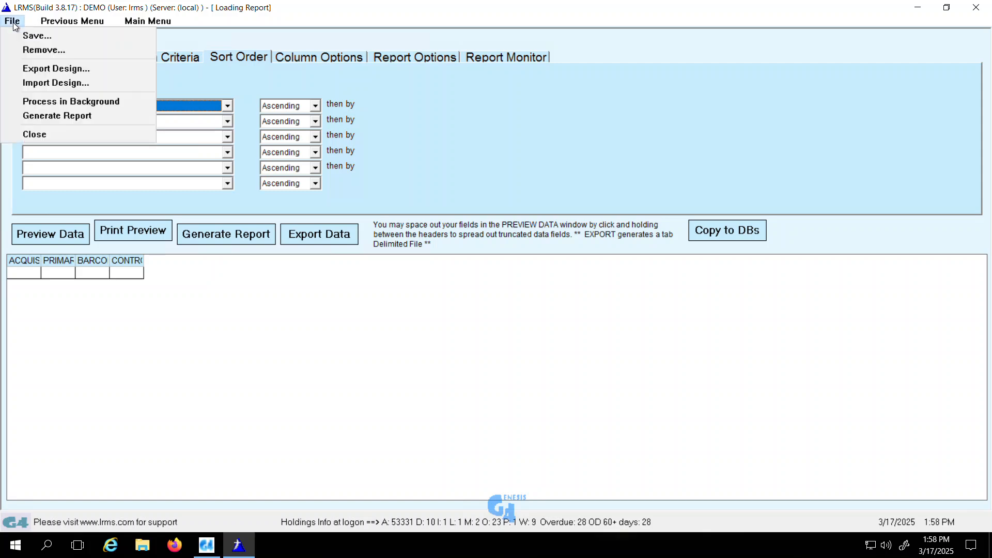
pyautogui.click(23, 36)
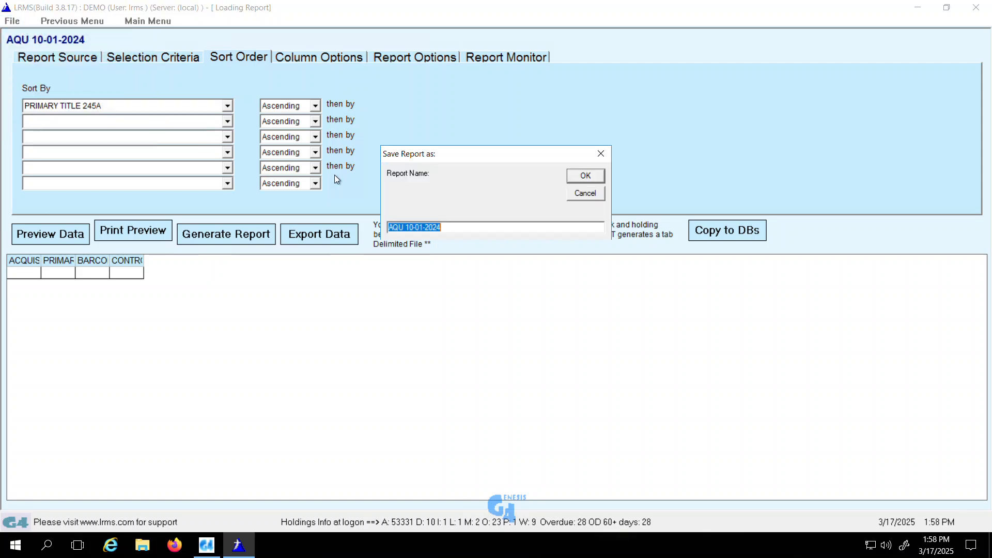
pyautogui.click(586, 176)
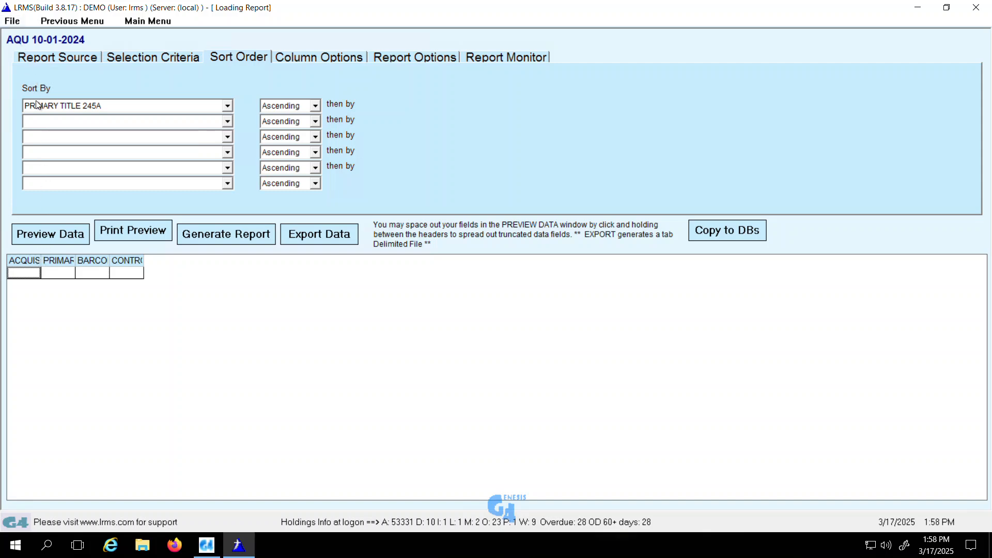
# Preview the report data and widen the Acquisition Date, Primary Title 245A, BarCode and Control Number columns to show their contents.
pyautogui.click(66, 234)
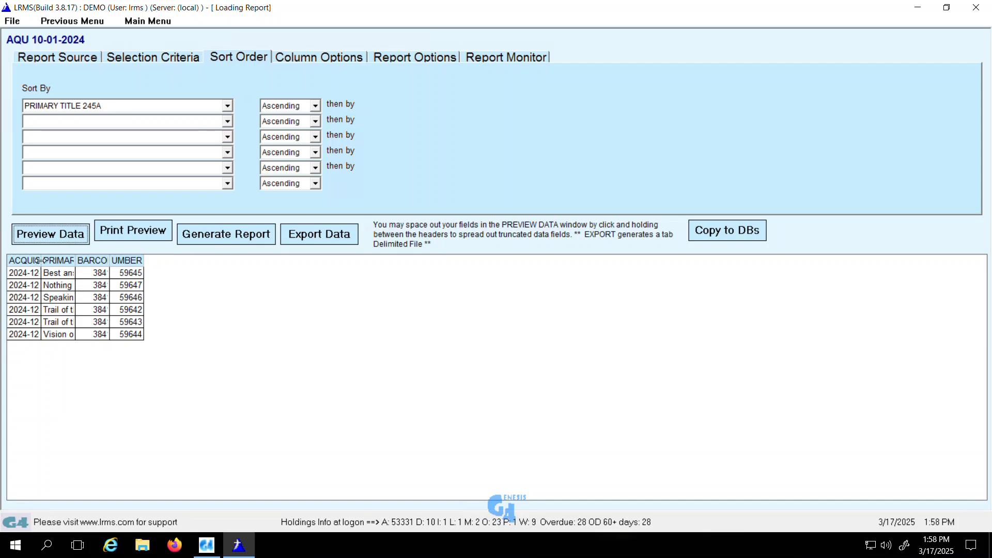
pyautogui.moveTo(40, 260); pyautogui.dragTo(227, 257)
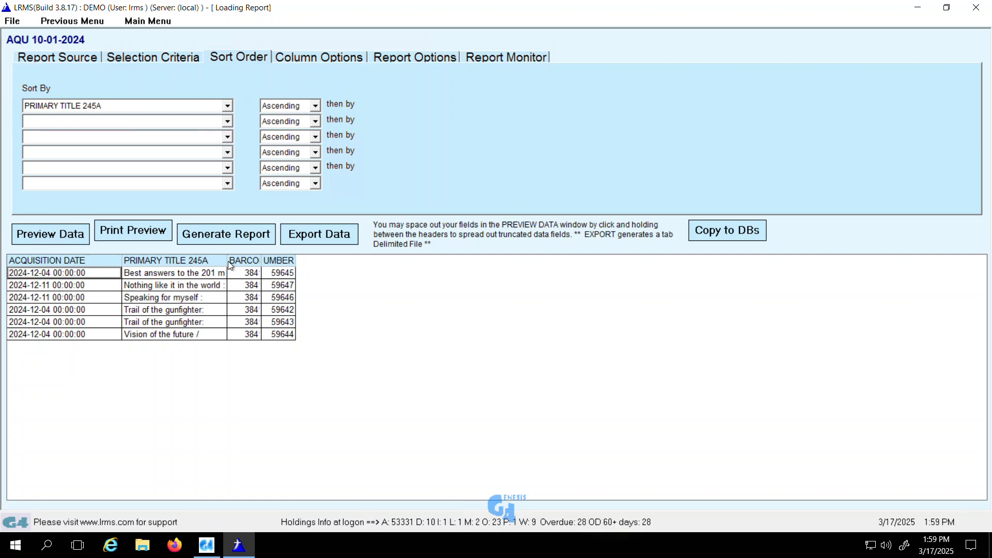
pyautogui.moveTo(227, 261); pyautogui.dragTo(255, 261)
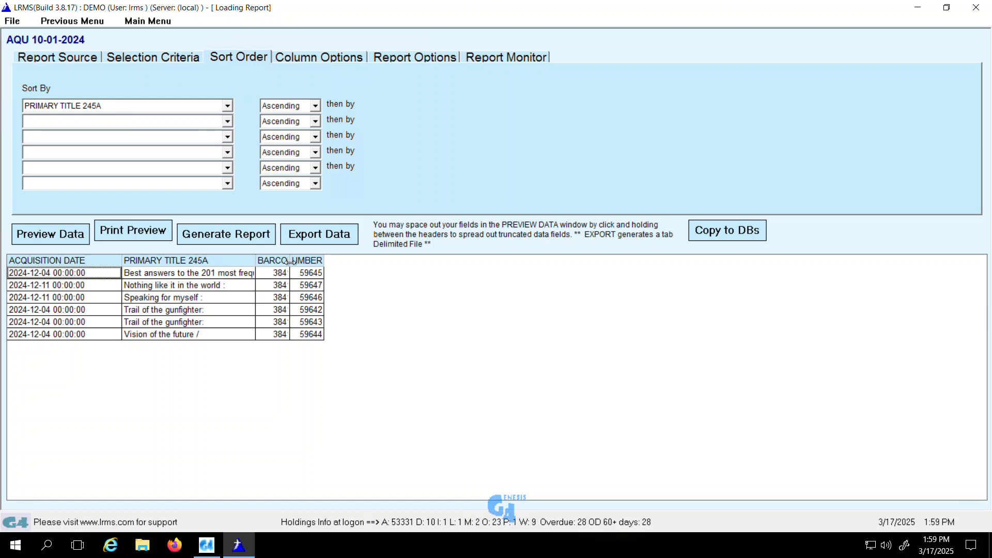
pyautogui.moveTo(290, 262); pyautogui.dragTo(354, 261)
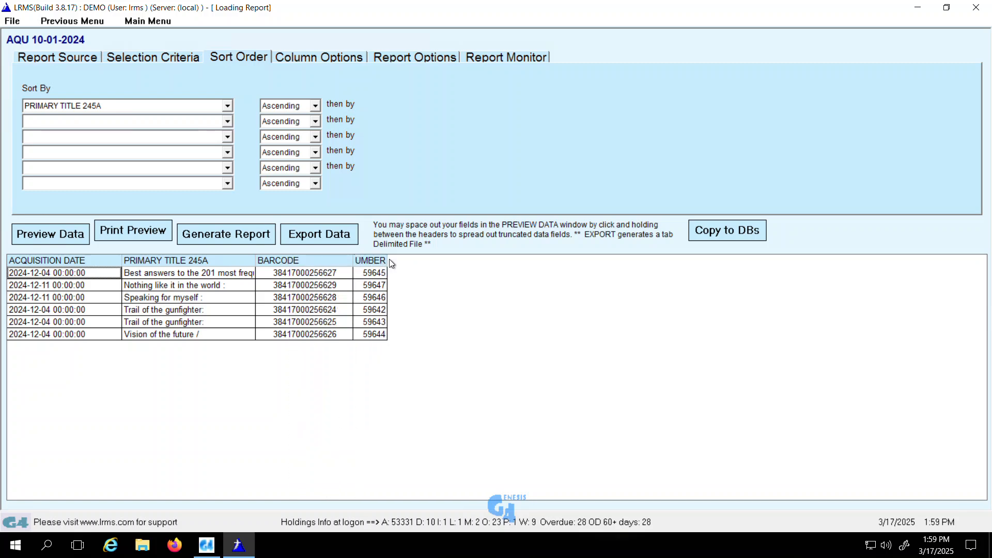
pyautogui.moveTo(388, 263); pyautogui.dragTo(417, 263)
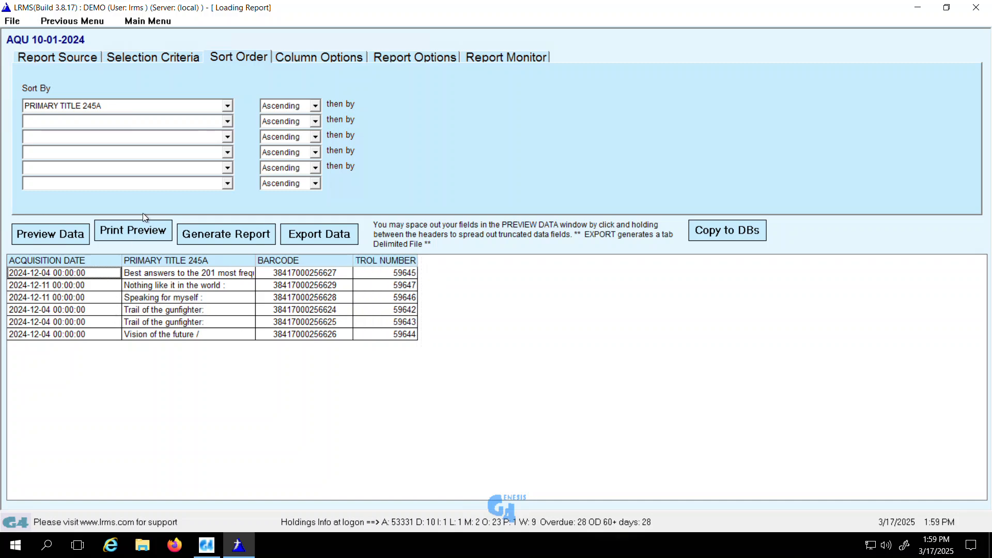
# Save the widened column layout in the AQU 10-01-2024 report.
pyautogui.click(13, 21)
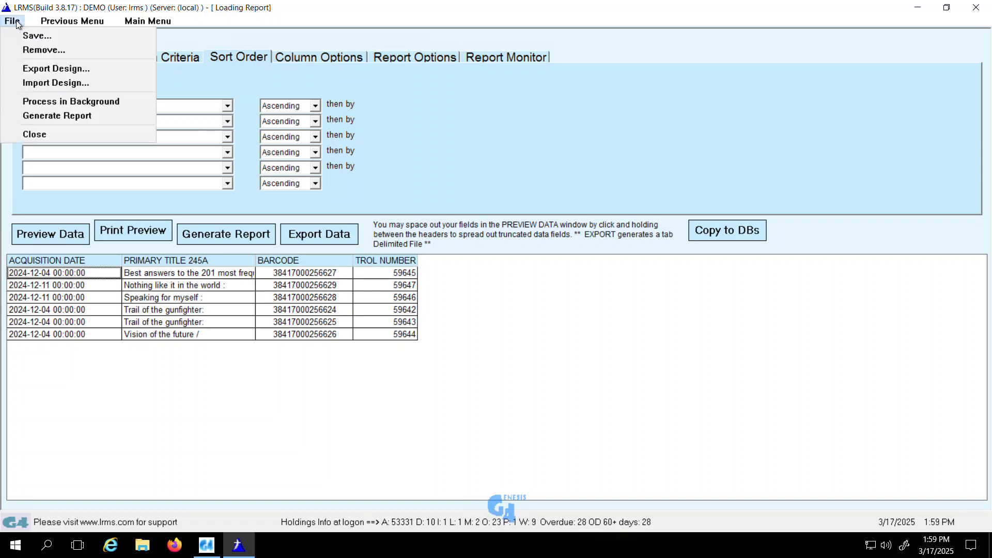
pyautogui.click(30, 36)
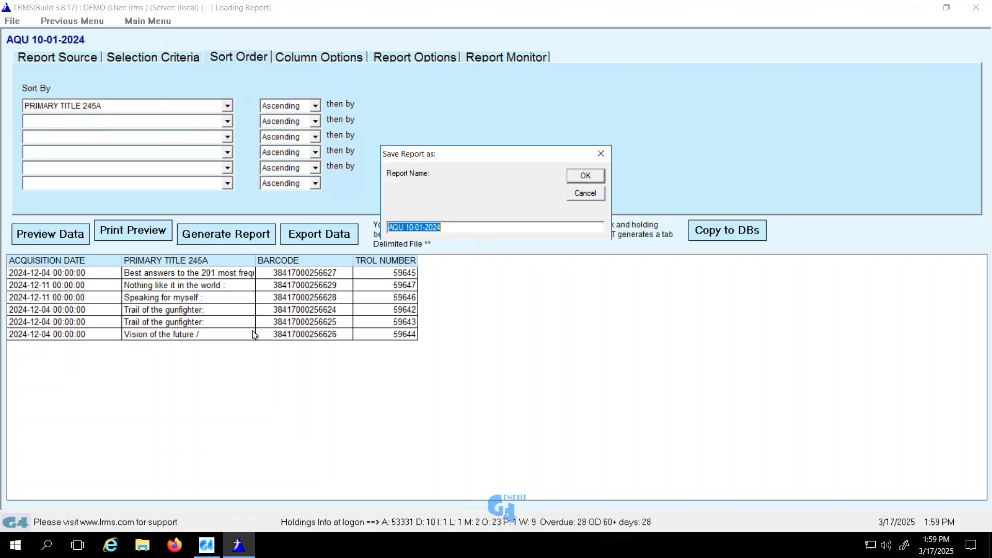
pyautogui.click(587, 177)
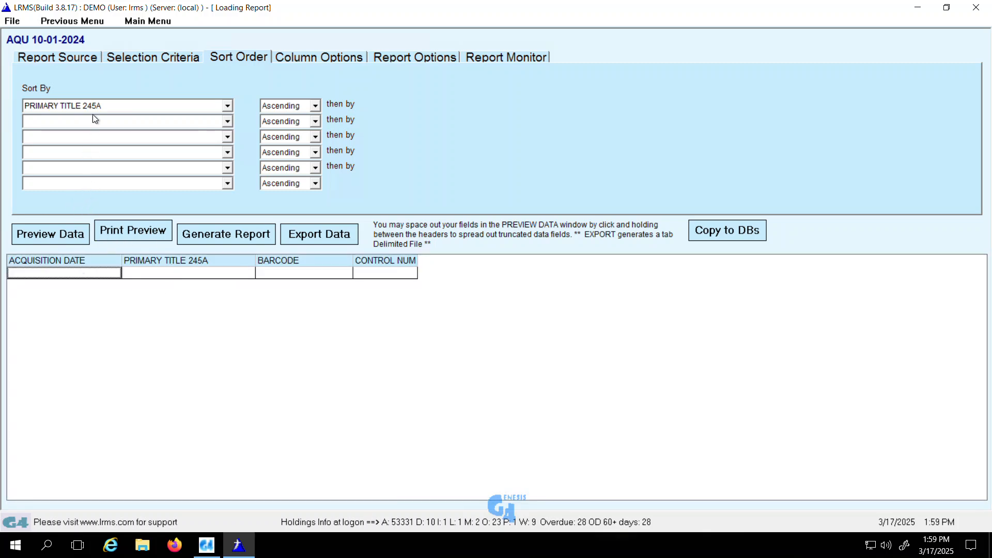
# Enable Tag MARC Records for the report and preview its data, clearing the existing tagged MARC records.
pyautogui.click(70, 58)
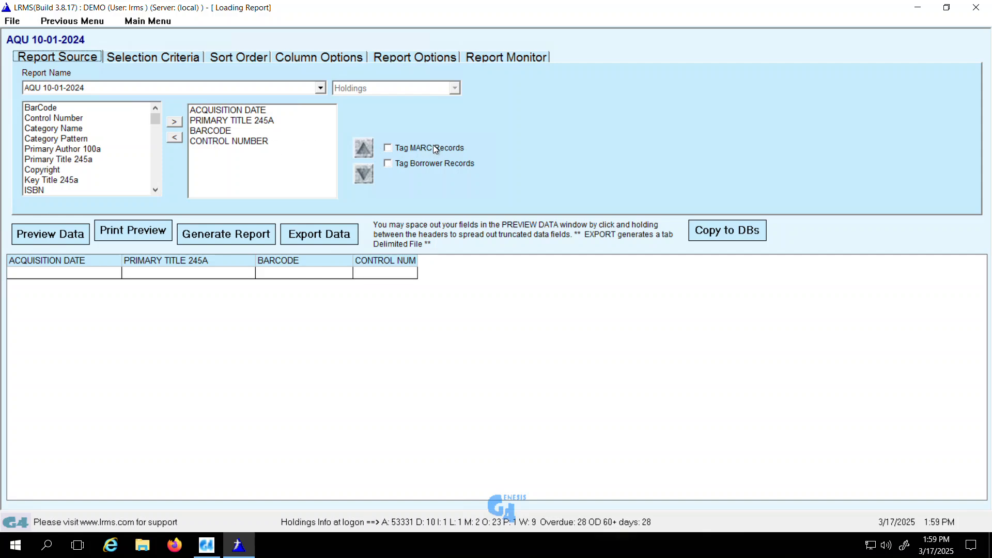
pyautogui.click(390, 150)
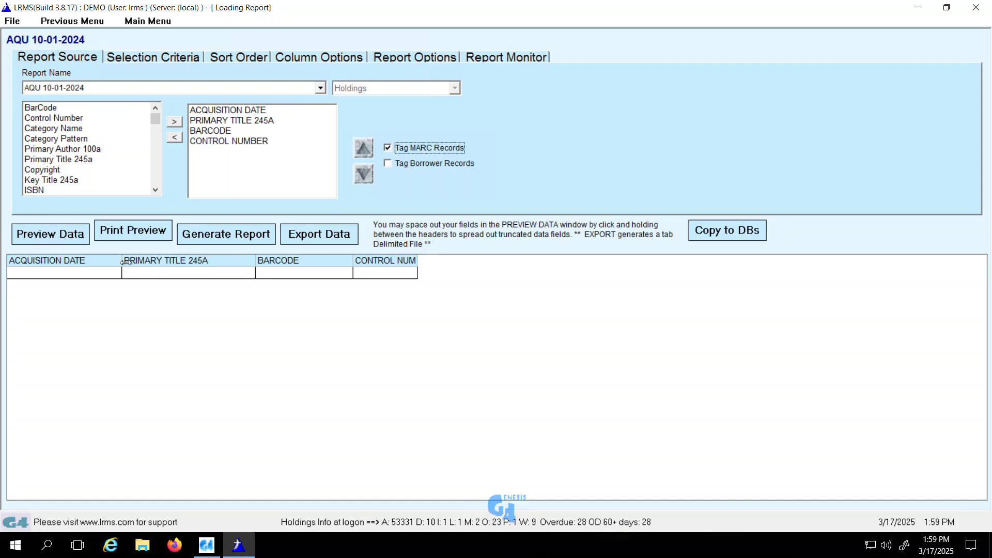
pyautogui.click(57, 235)
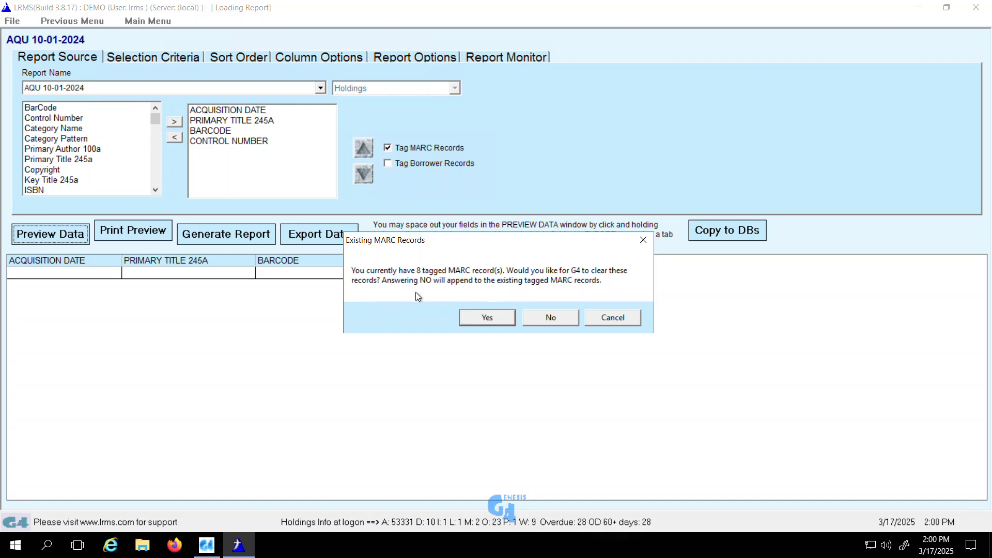
pyautogui.click(489, 319)
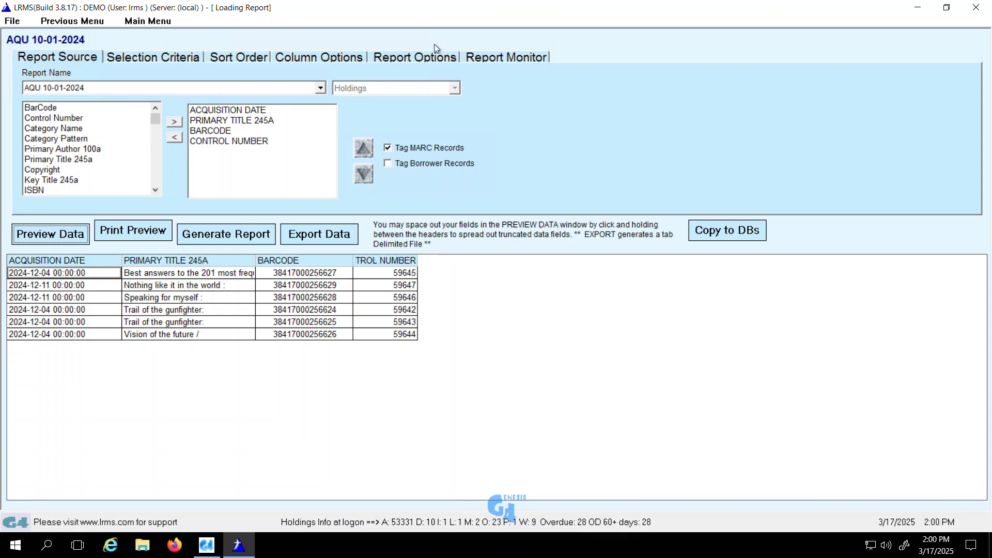
# Generate the report and export its data to the Documents folder as the CSV file AQU 10-01-2024.
pyautogui.click(231, 233)
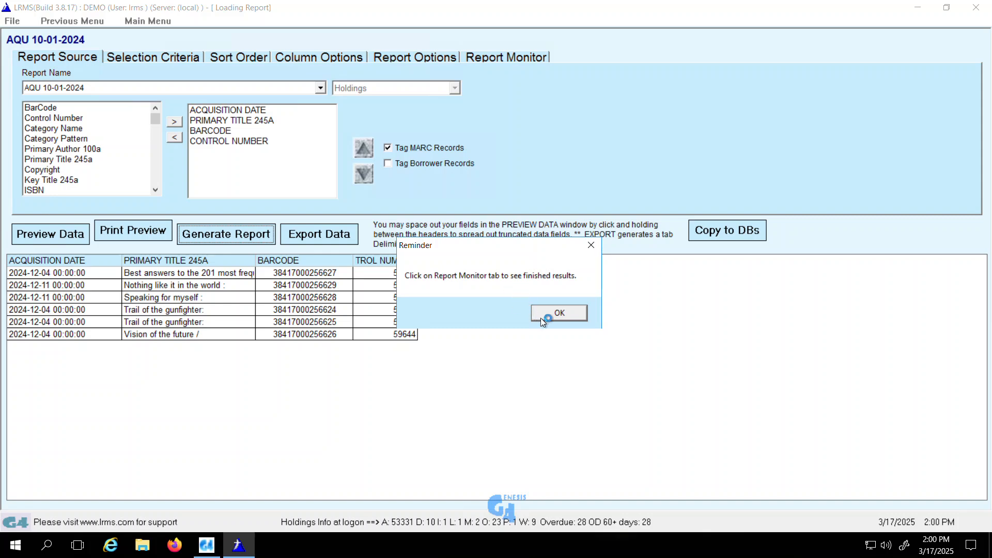
pyautogui.click(541, 316)
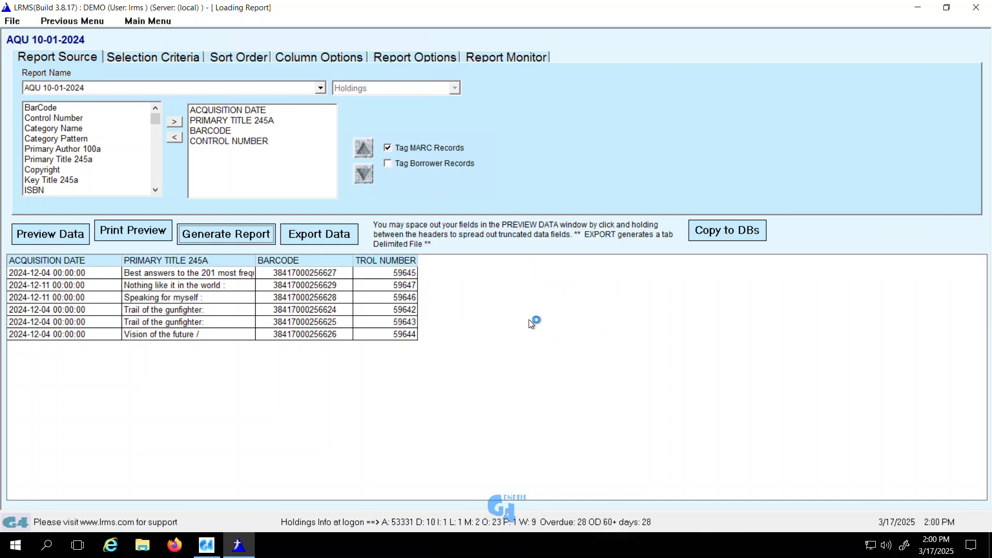
pyautogui.click(319, 239)
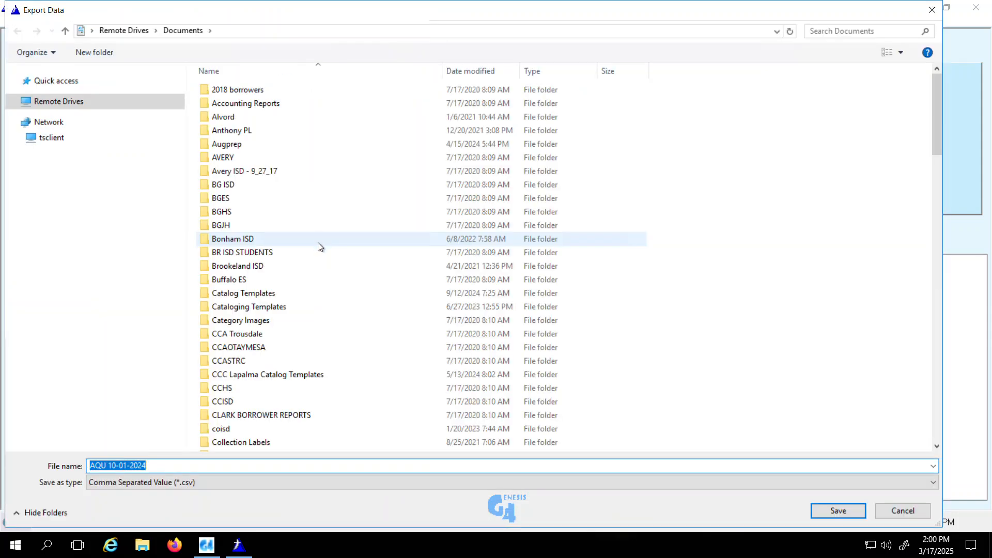
pyautogui.moveTo(66, 103)
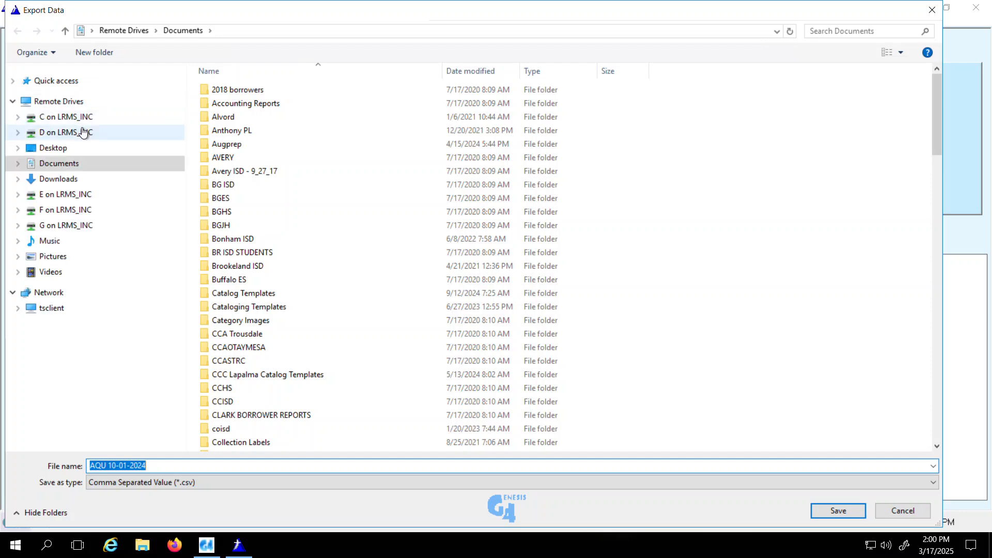
pyautogui.click(79, 167)
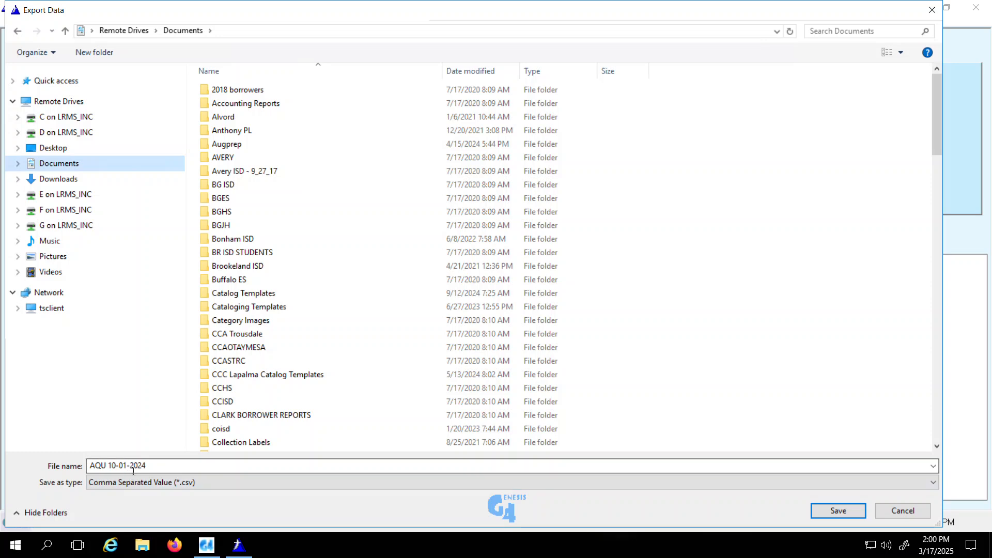
pyautogui.click(839, 508)
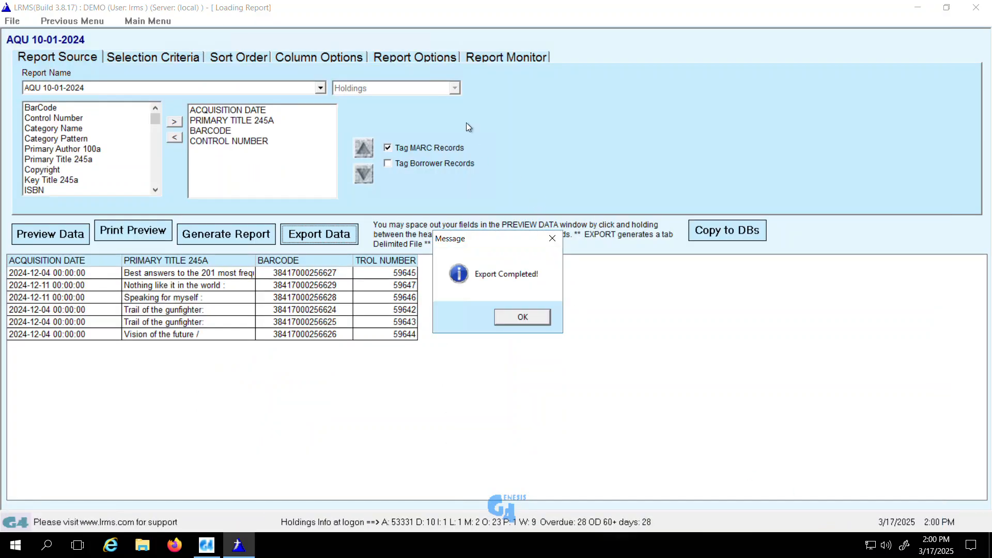
pyautogui.click(523, 317)
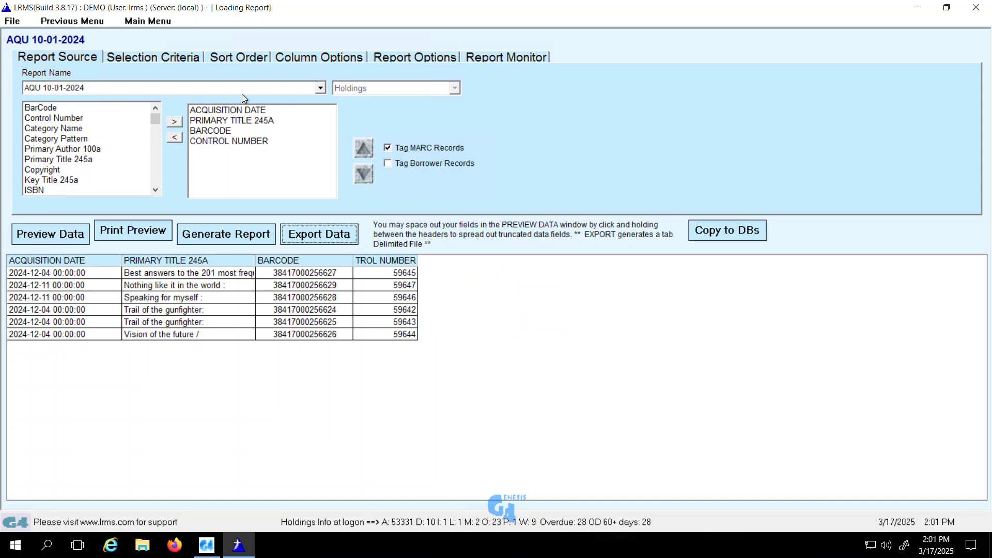
# Open the catalog search and list only the tagged records across all collections.
pyautogui.click(82, 23)
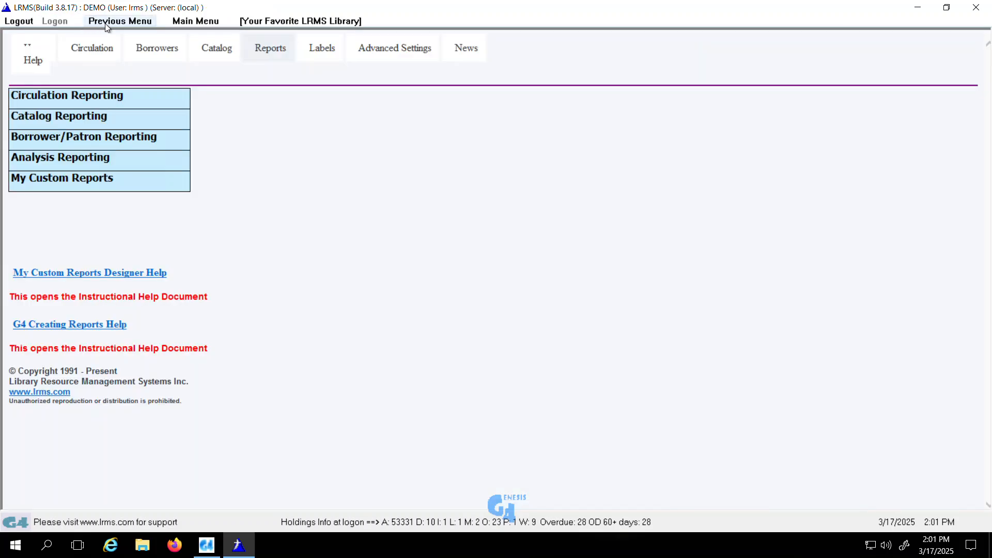
pyautogui.click(217, 52)
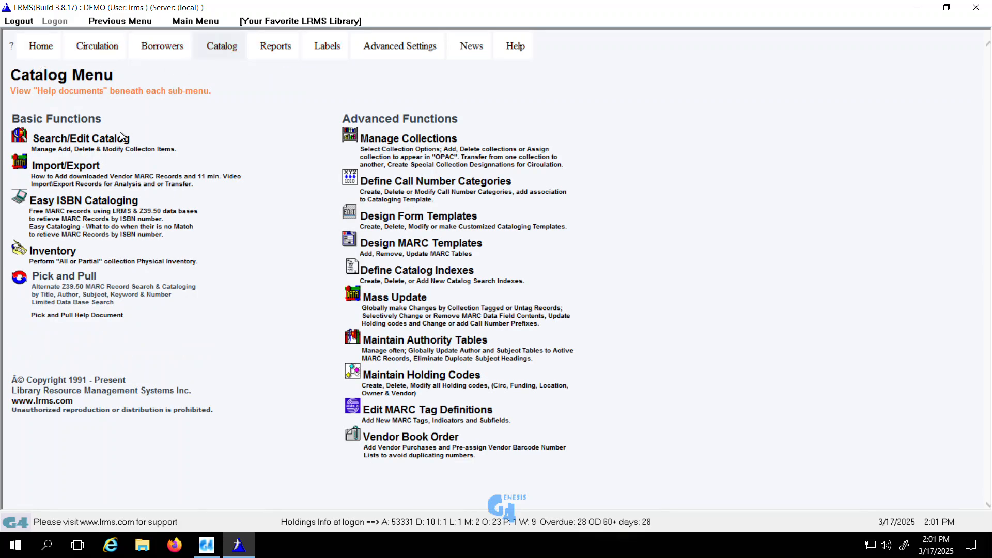
pyautogui.click(69, 143)
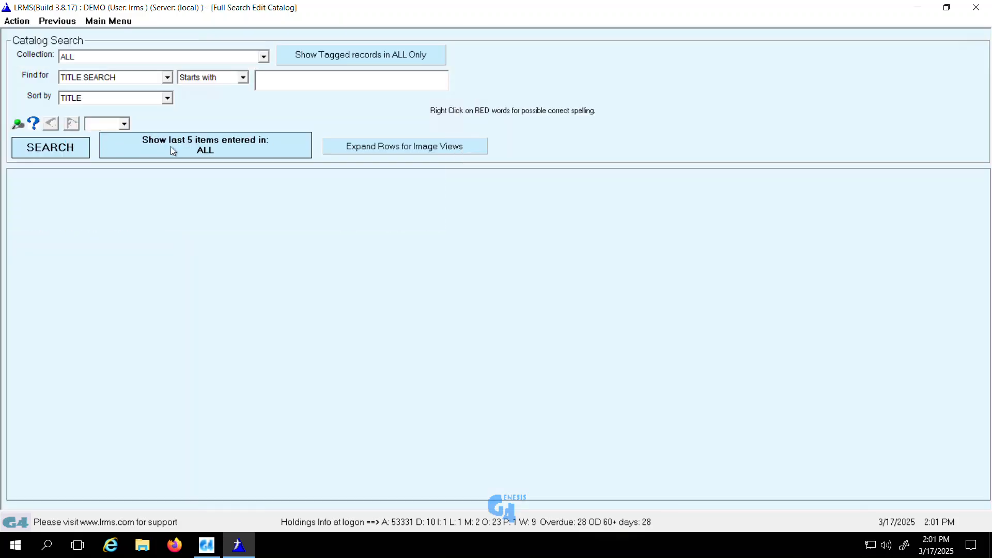
pyautogui.click(312, 59)
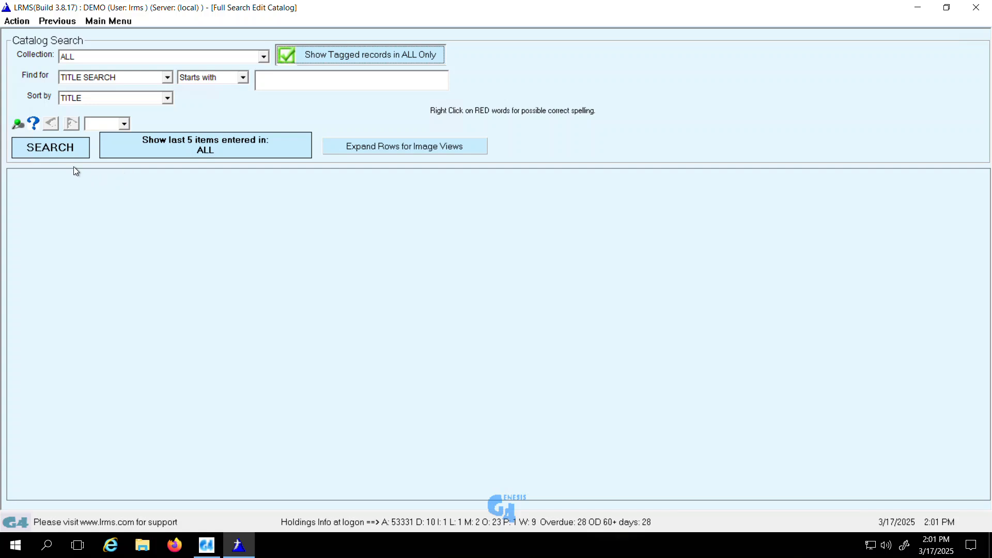
pyautogui.click(62, 150)
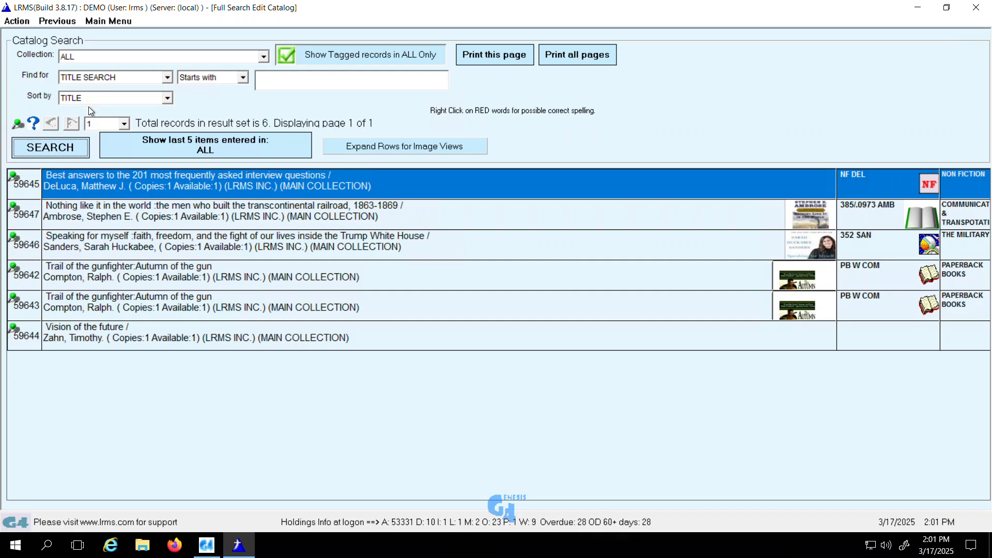
# Set up a MARC record analysis export for MAIN COLLECTION, and leave without starting it.
pyautogui.click(115, 25)
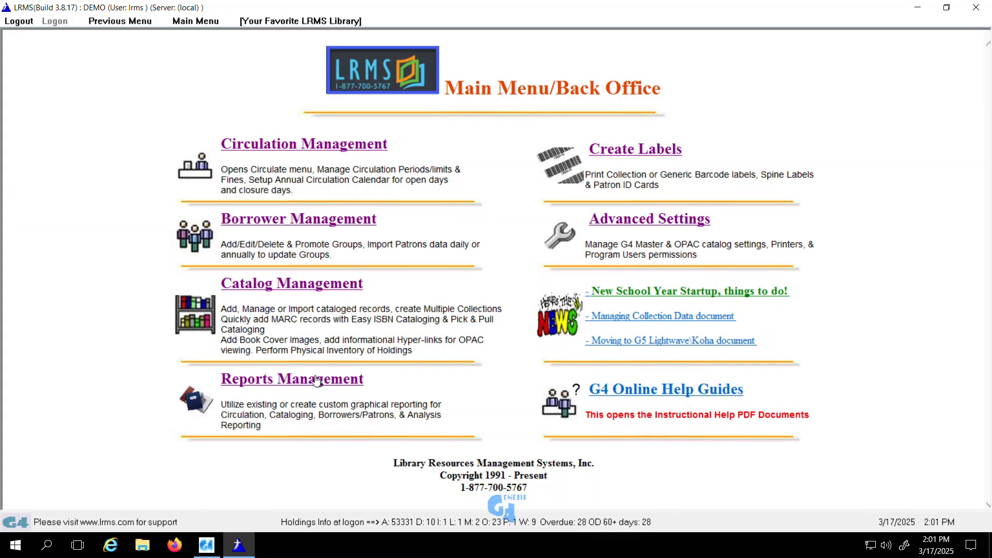
pyautogui.click(316, 285)
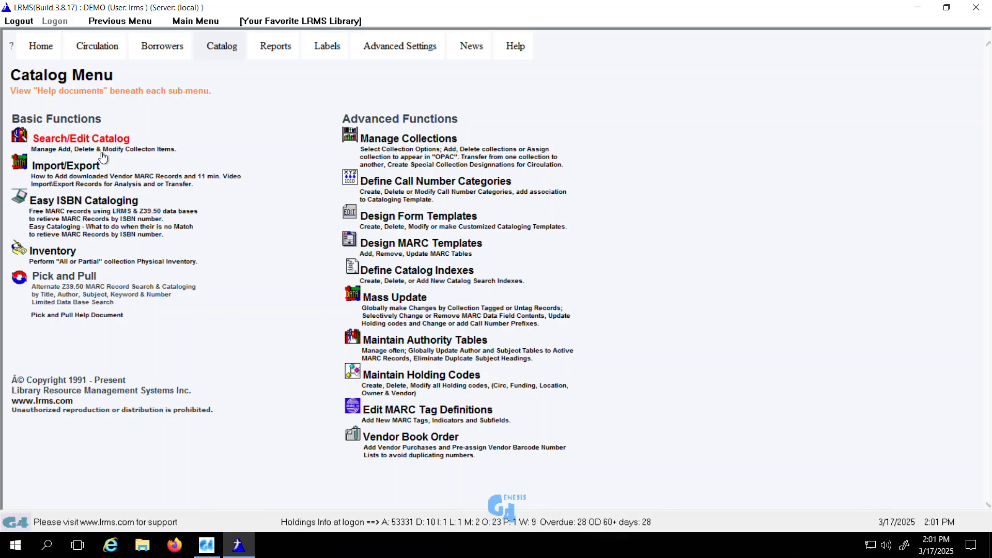
pyautogui.click(80, 168)
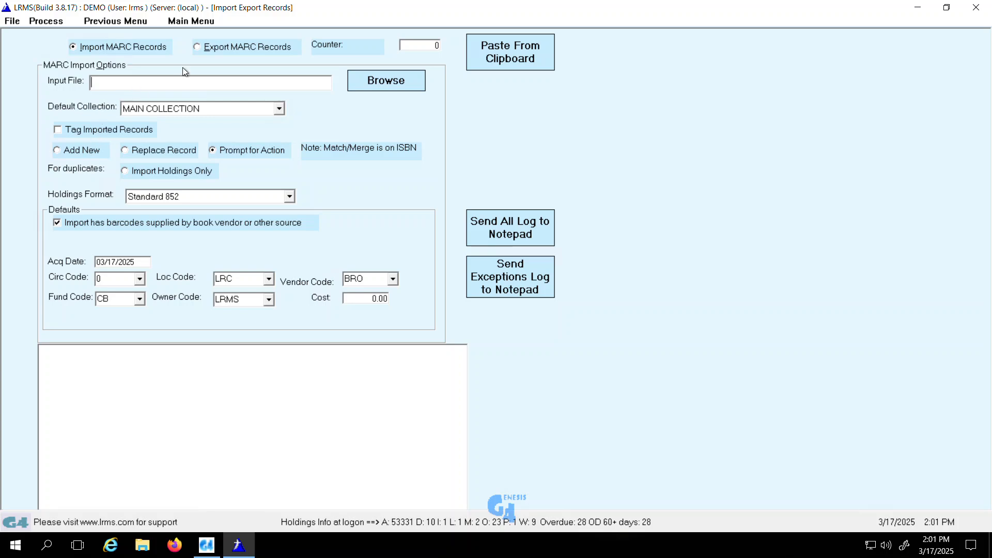
pyautogui.click(203, 49)
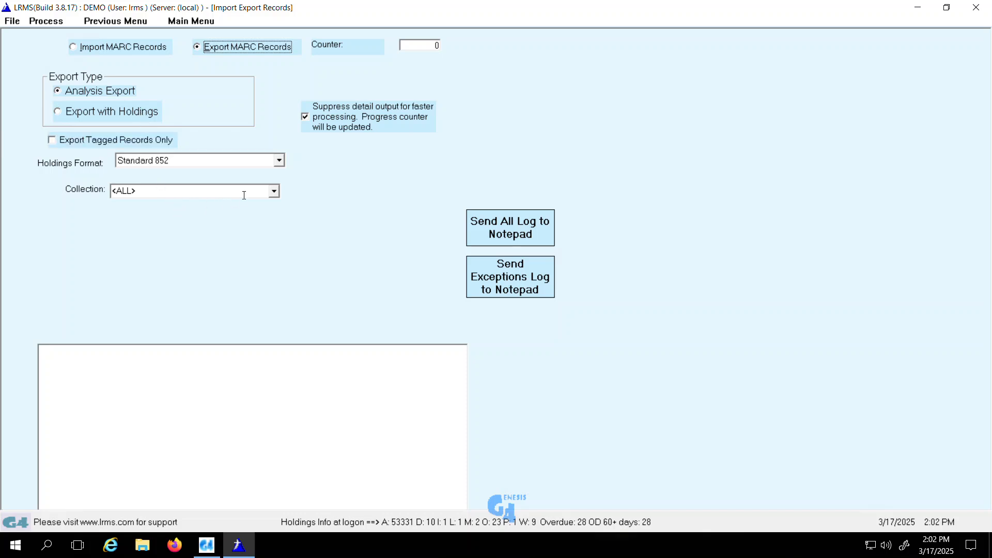
pyautogui.click(274, 192)
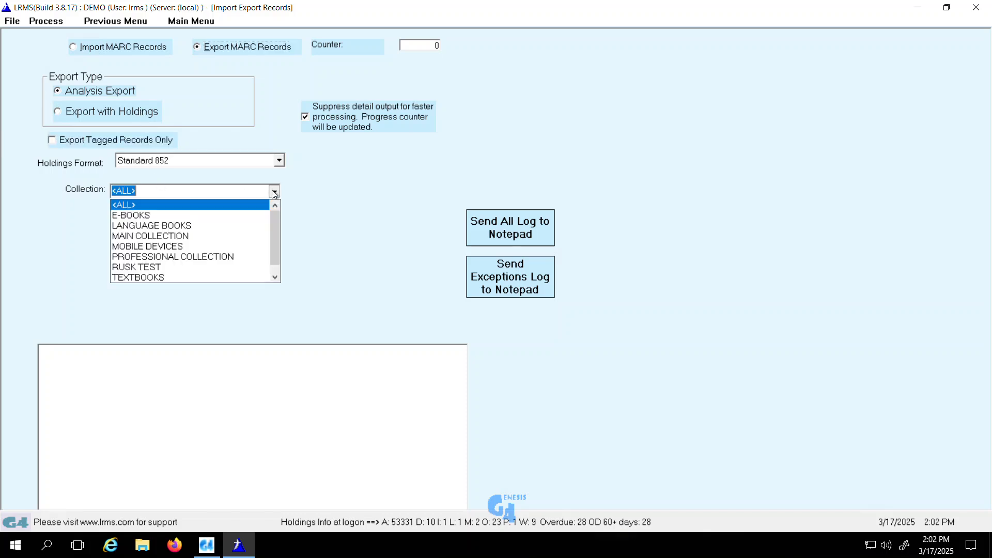
pyautogui.click(213, 236)
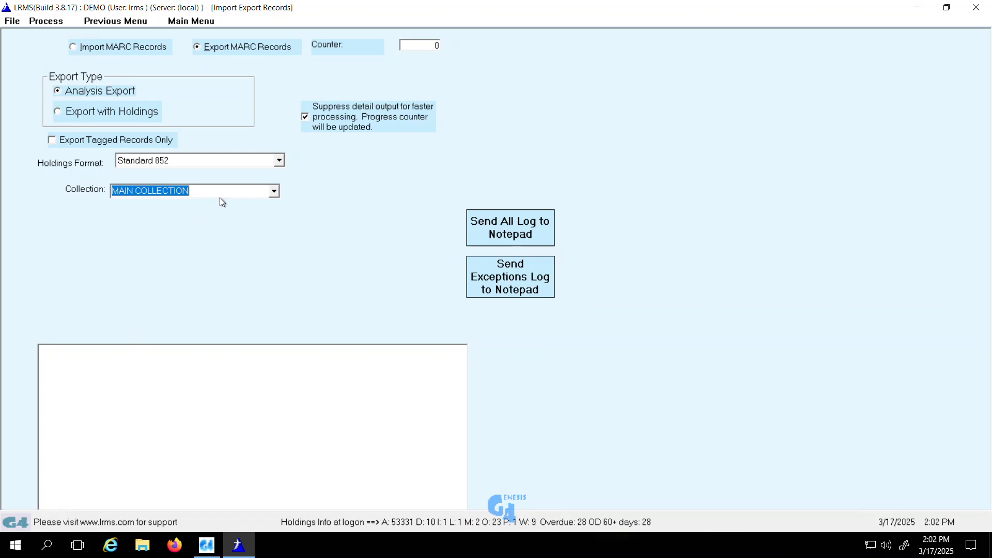
pyautogui.click(46, 21)
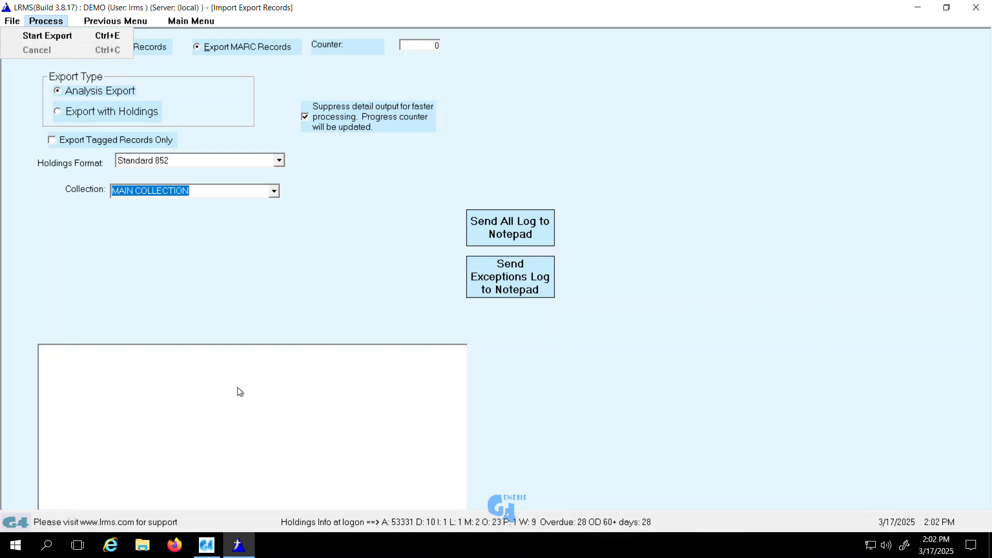
pyautogui.click(92, 23)
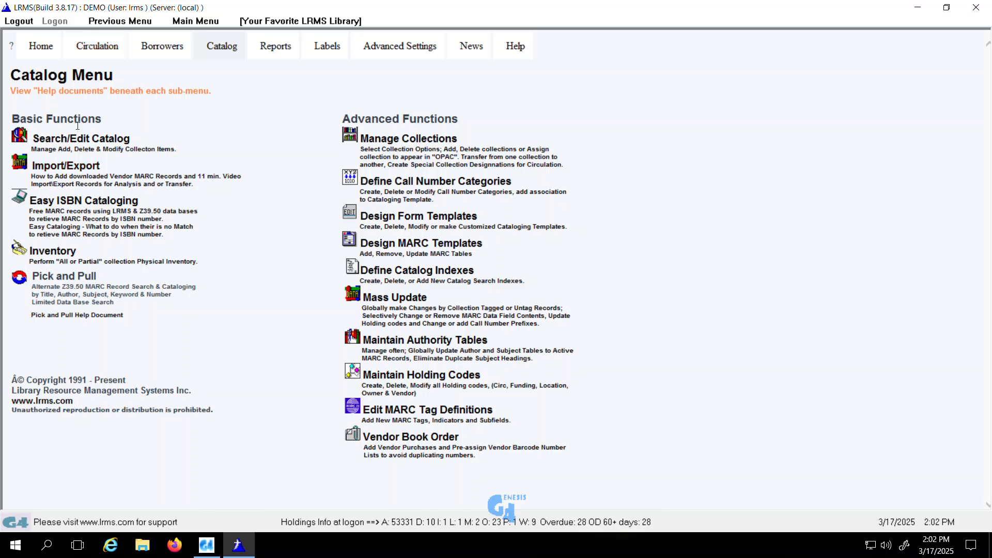
# List only the tagged records in the catalog search again and check the barcodes of the last and first titles.
pyautogui.click(90, 140)
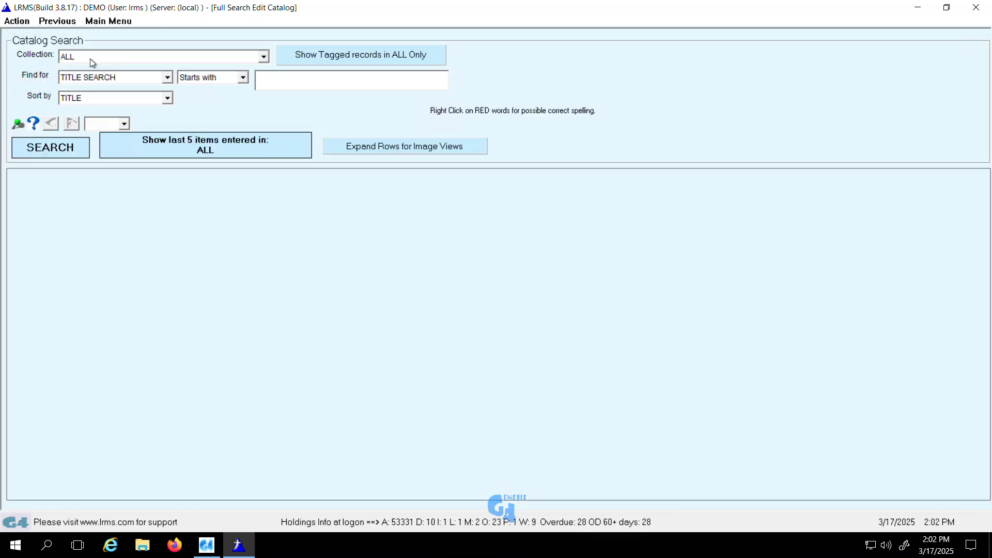
pyautogui.click(329, 58)
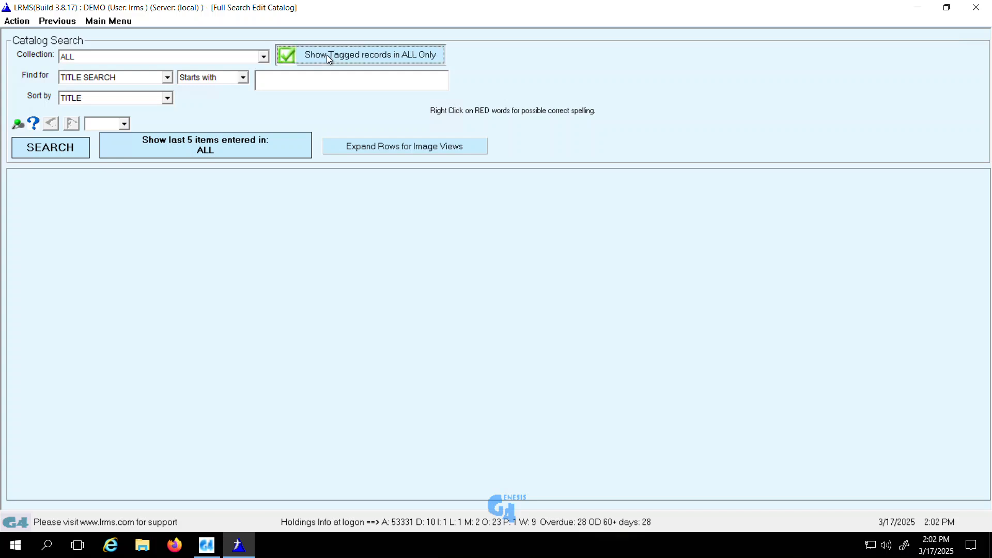
pyautogui.click(51, 150)
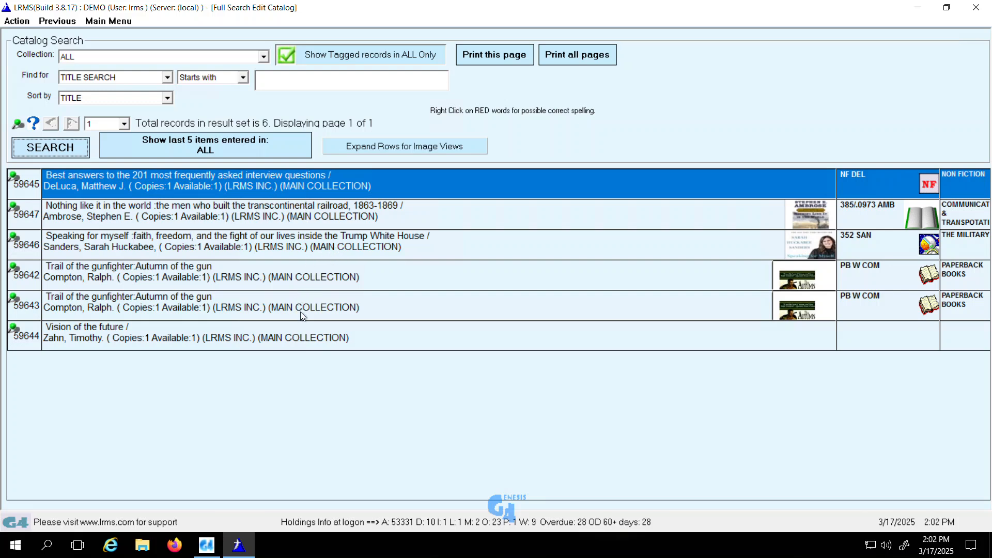
pyautogui.moveTo(336, 342)
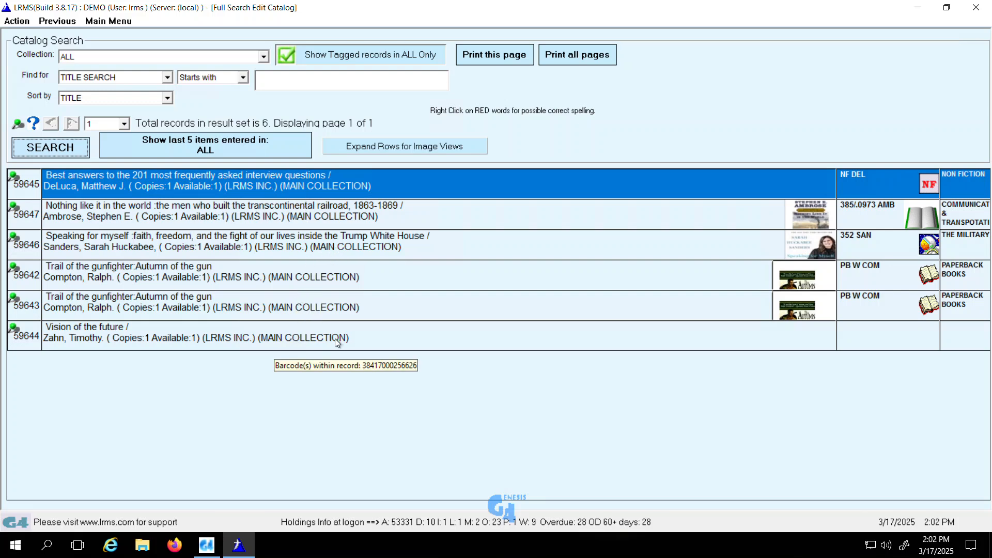
pyautogui.moveTo(328, 201)
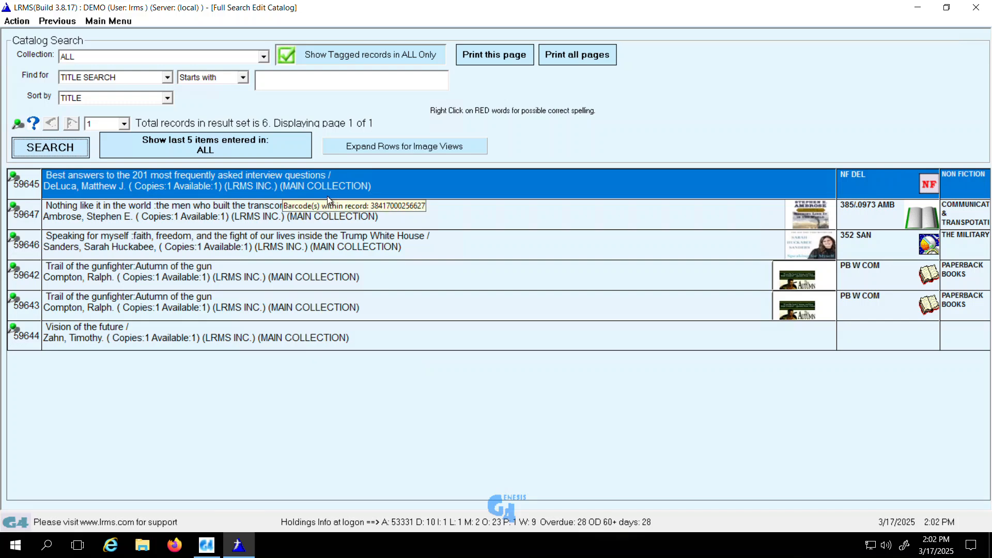